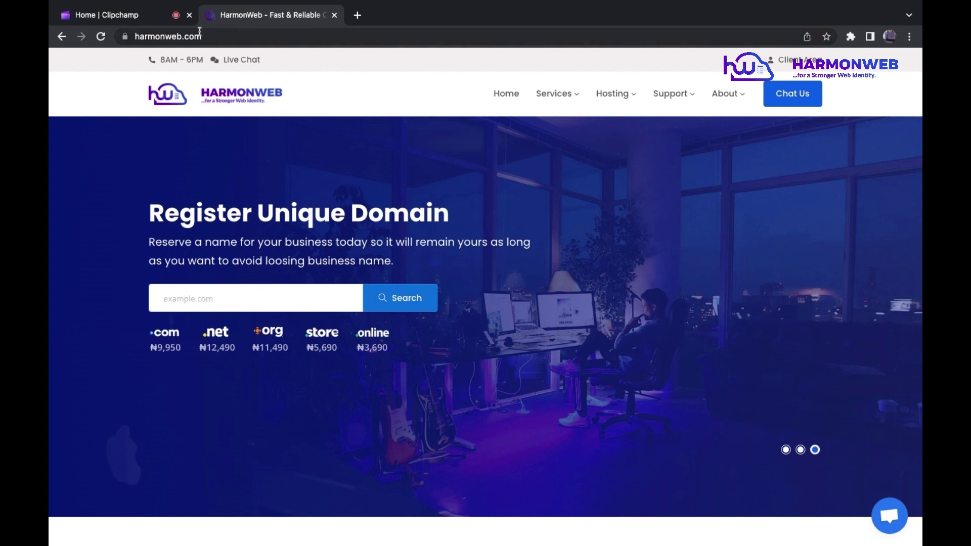
# Open the Shared Hosting page on the HarmonWeb site
pyautogui.click(179, 35)
pyautogui.moveTo(596, 101)
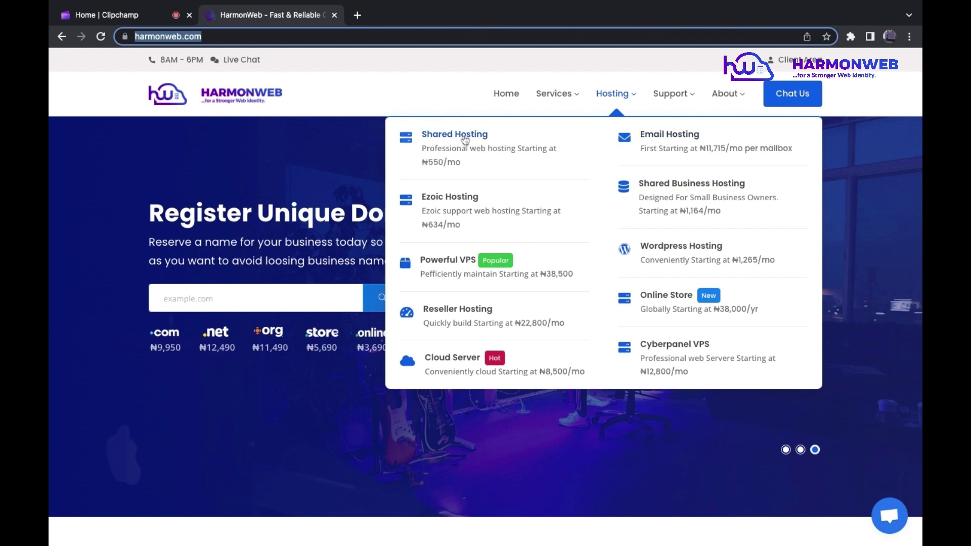
pyautogui.click(465, 140)
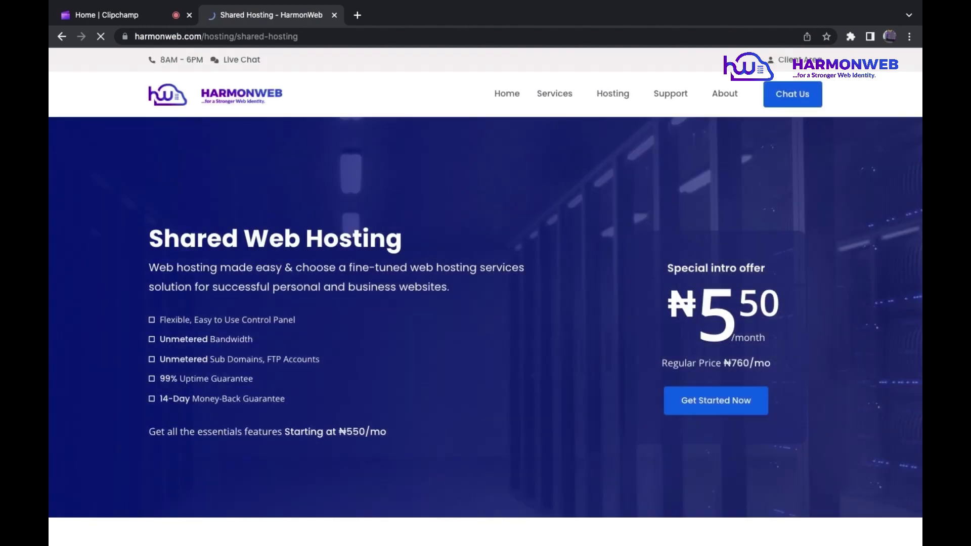
# Compare the monthly prices and included features of the Shared Starter, Shared Classic and Shared VIP plans
pyautogui.scroll(-10, 486, 303)
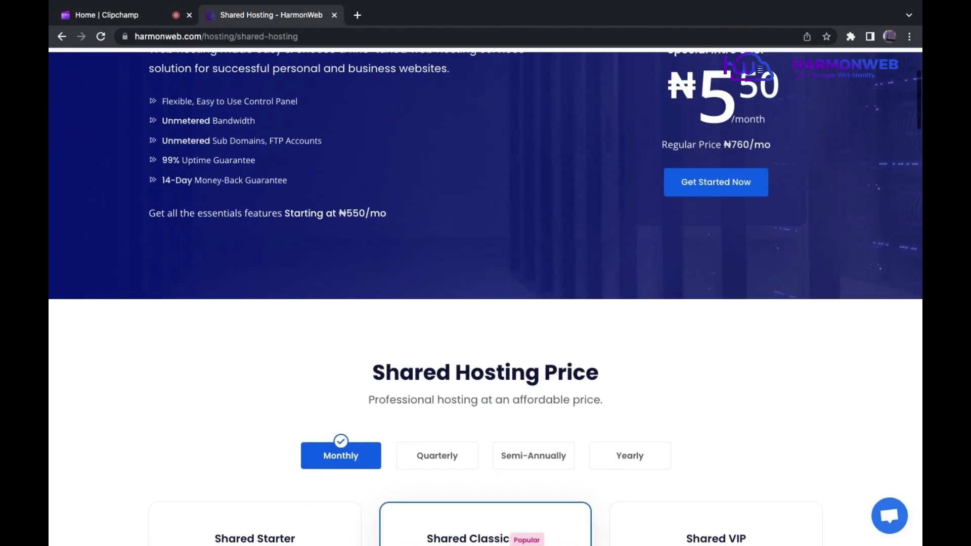
pyautogui.scroll(2, 485, 303)
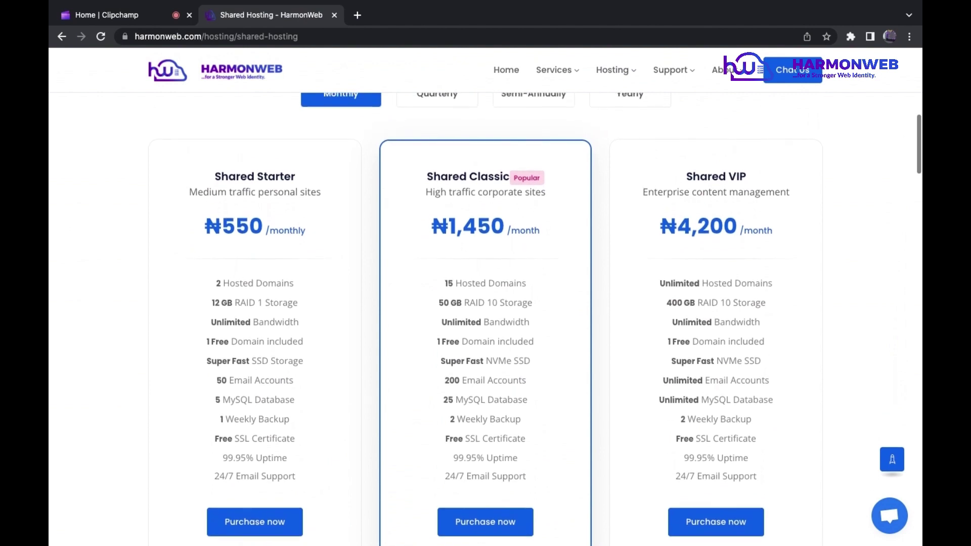
pyautogui.scroll(1, 399, 147)
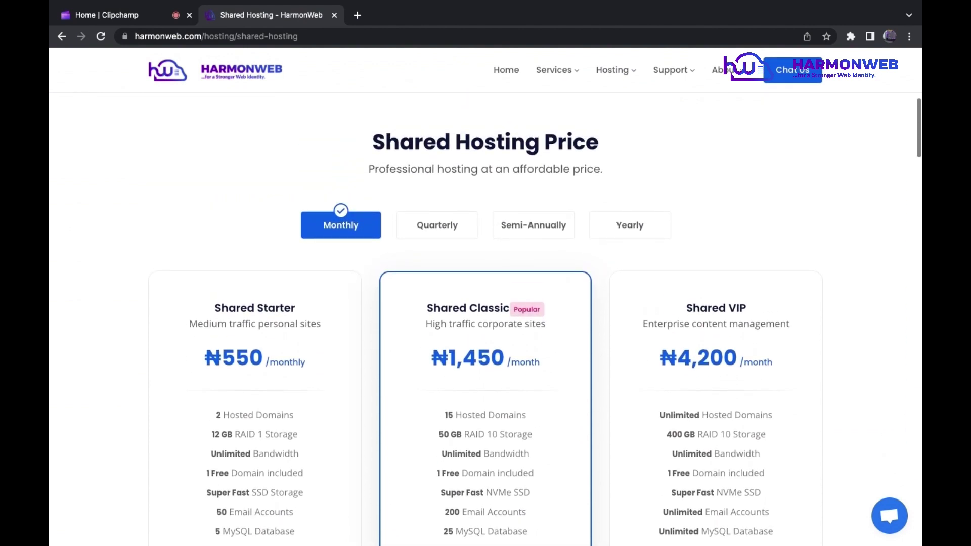
pyautogui.moveTo(471, 144); pyautogui.dragTo(598, 145)
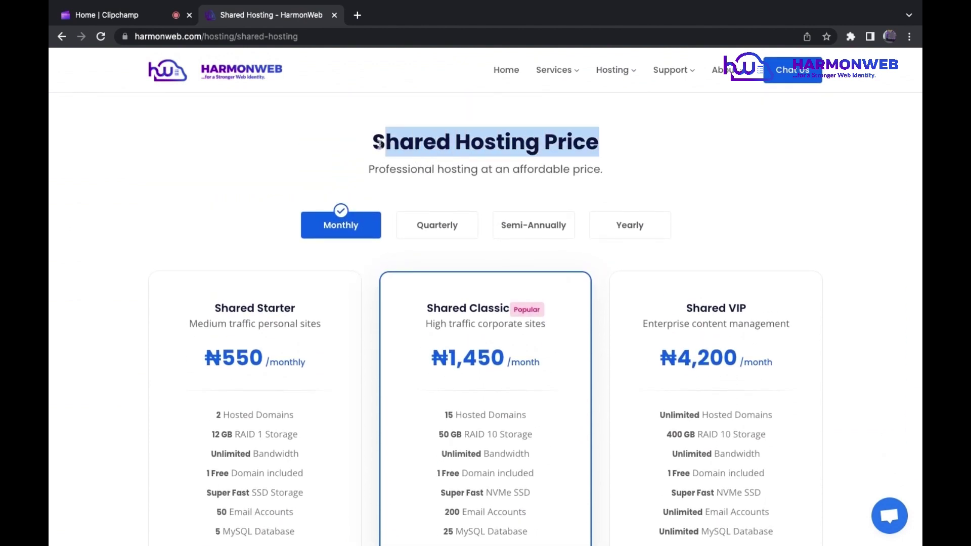
pyautogui.moveTo(290, 324); pyautogui.dragTo(303, 544)
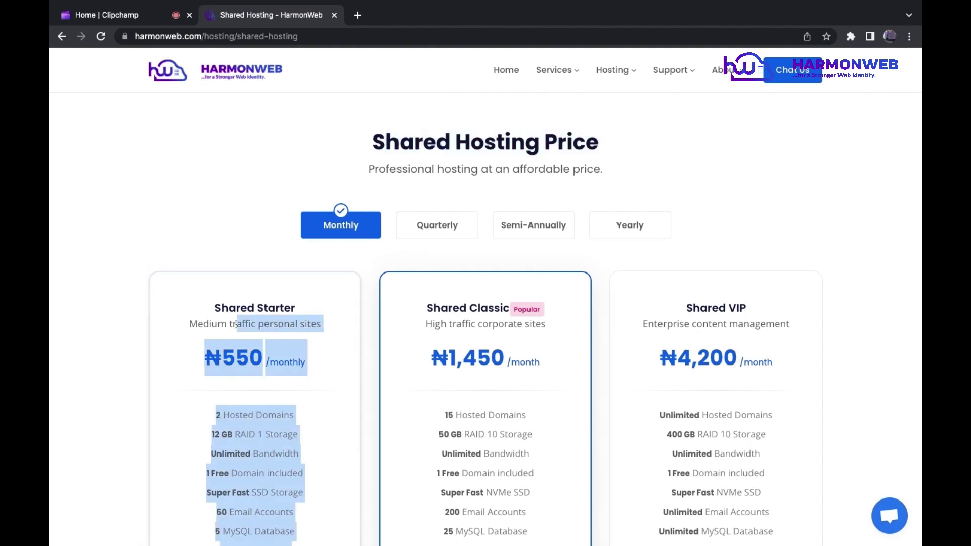
pyautogui.moveTo(441, 309); pyautogui.dragTo(546, 328)
pyautogui.click(666, 317)
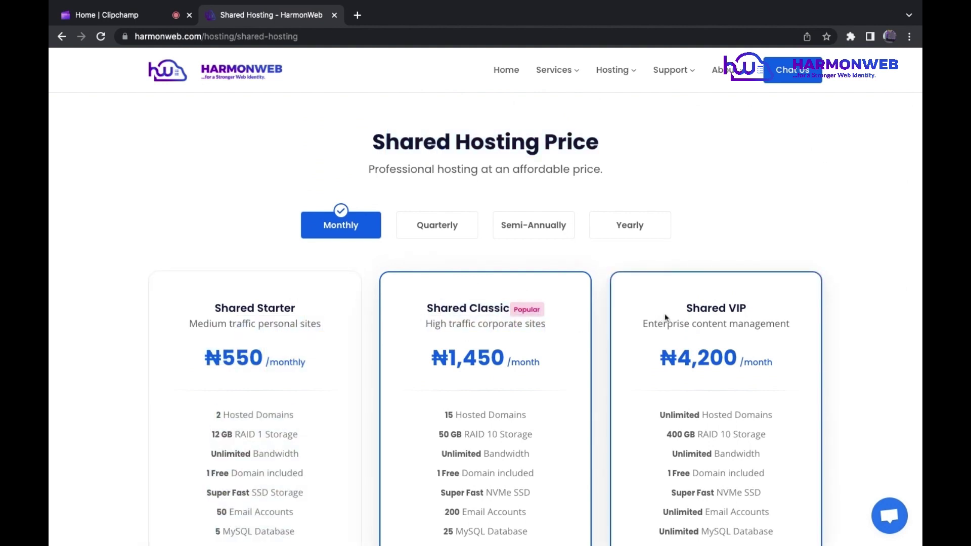
pyautogui.moveTo(673, 359); pyautogui.dragTo(710, 360)
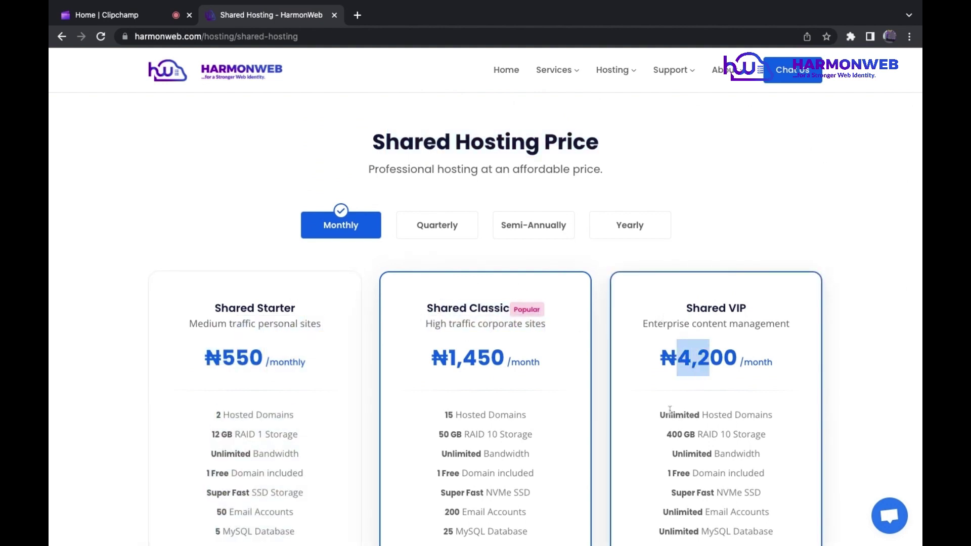
pyautogui.moveTo(671, 414); pyautogui.dragTo(719, 415)
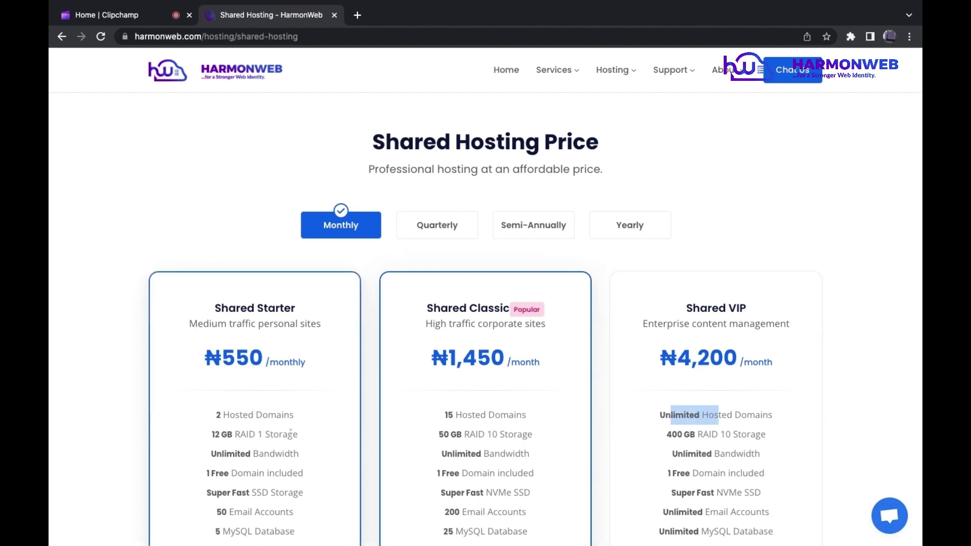
pyautogui.scroll(-3, 283, 425)
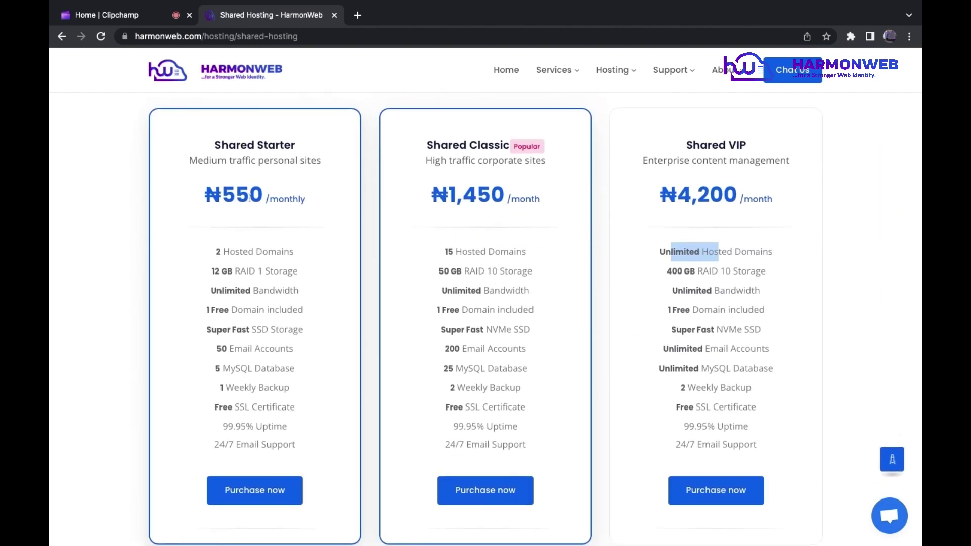
pyautogui.tripleClick(225, 193)
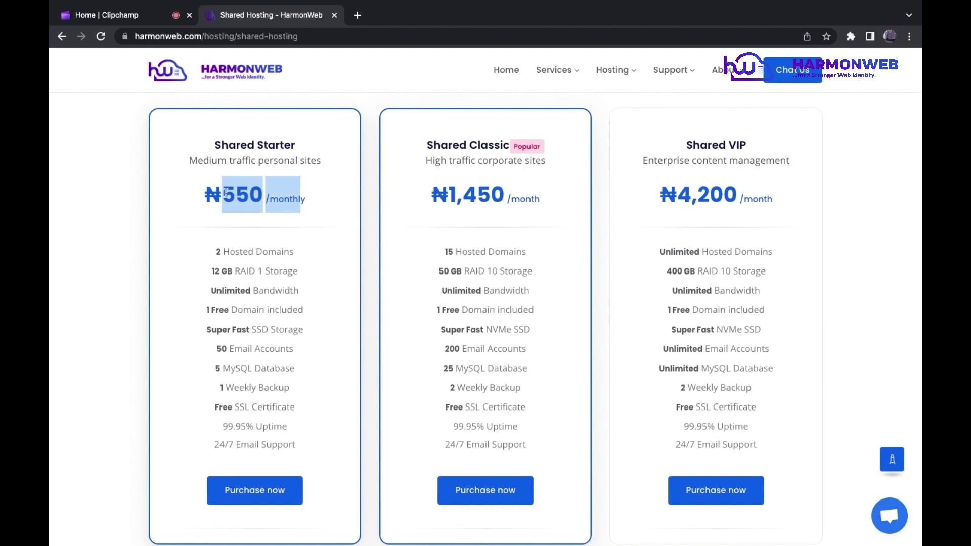
pyautogui.tripleClick(438, 195)
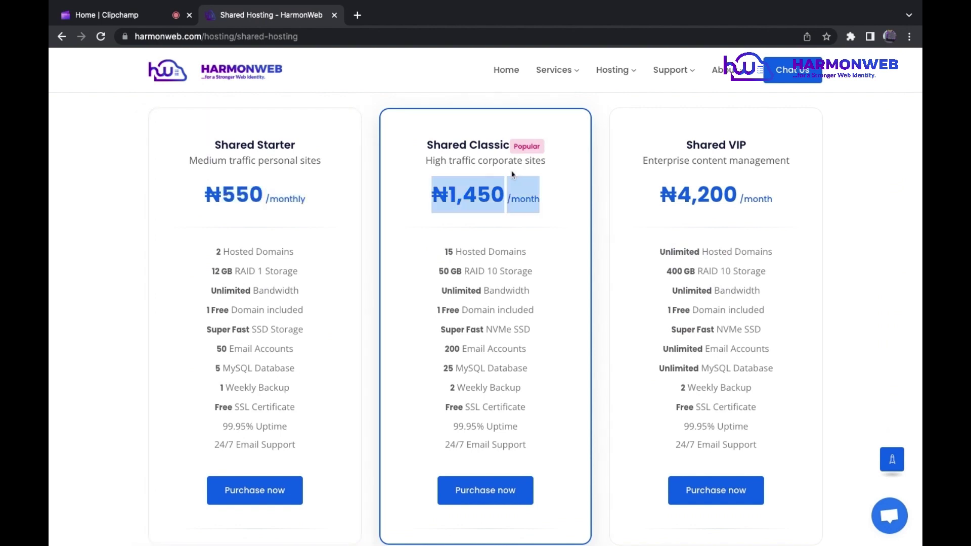
pyautogui.tripleClick(667, 197)
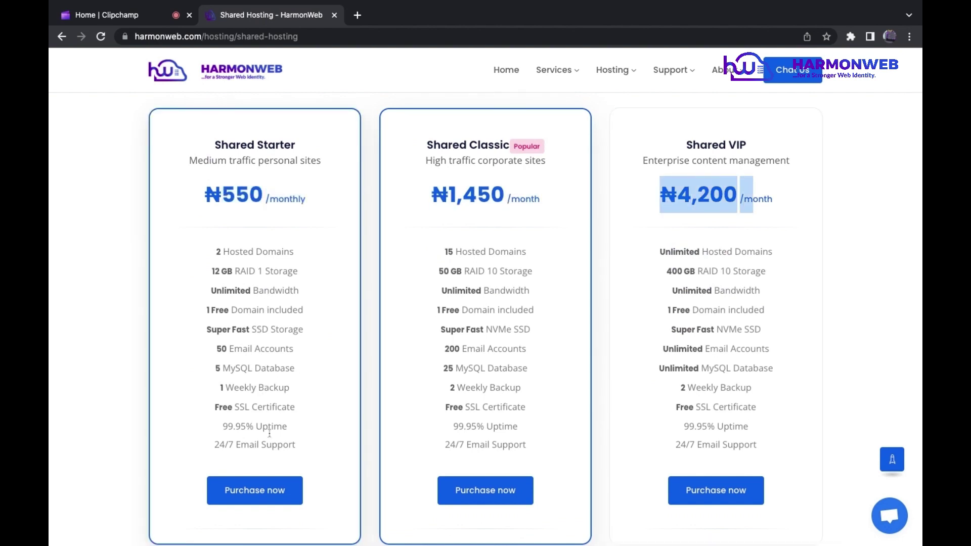
# Start a monthly order for the Shared Starter plan, recheck the plan list and return to the order's shopping cart
pyautogui.click(268, 498)
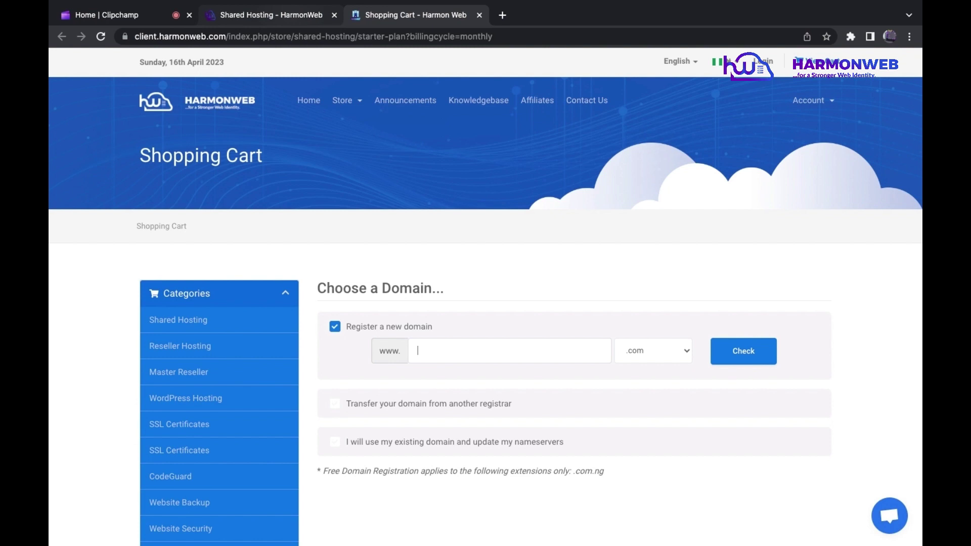
pyautogui.hotkey('ctrl', 'shift', 'Tab')
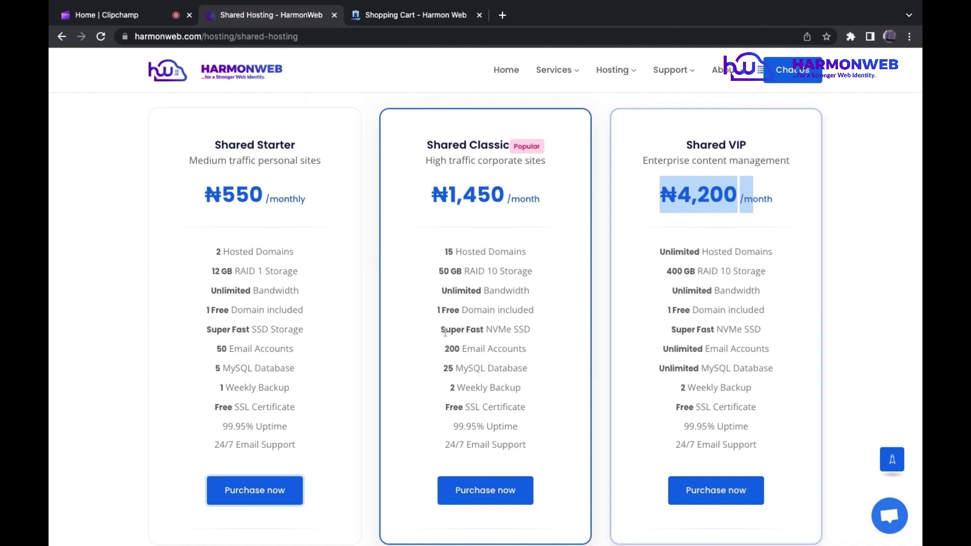
pyautogui.click(313, 272)
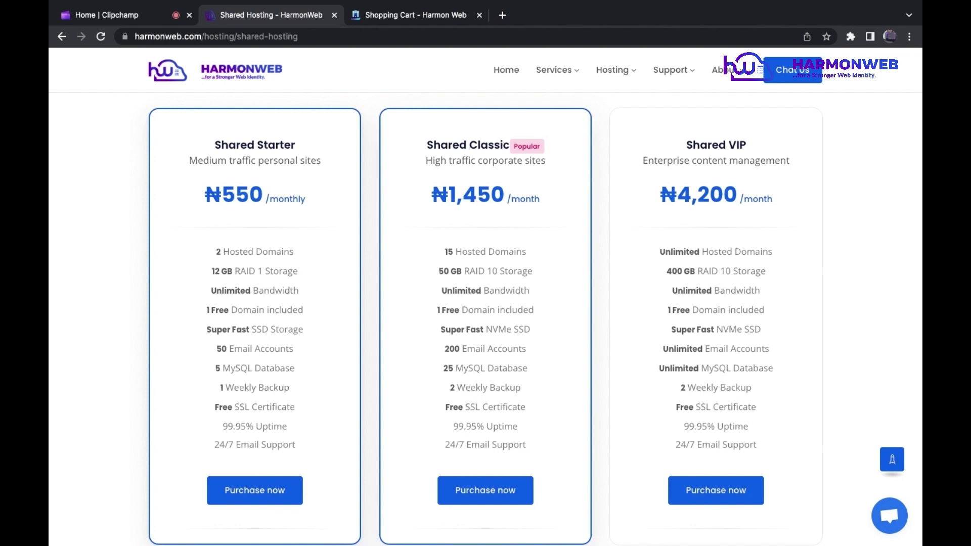
pyautogui.moveTo(608, 72)
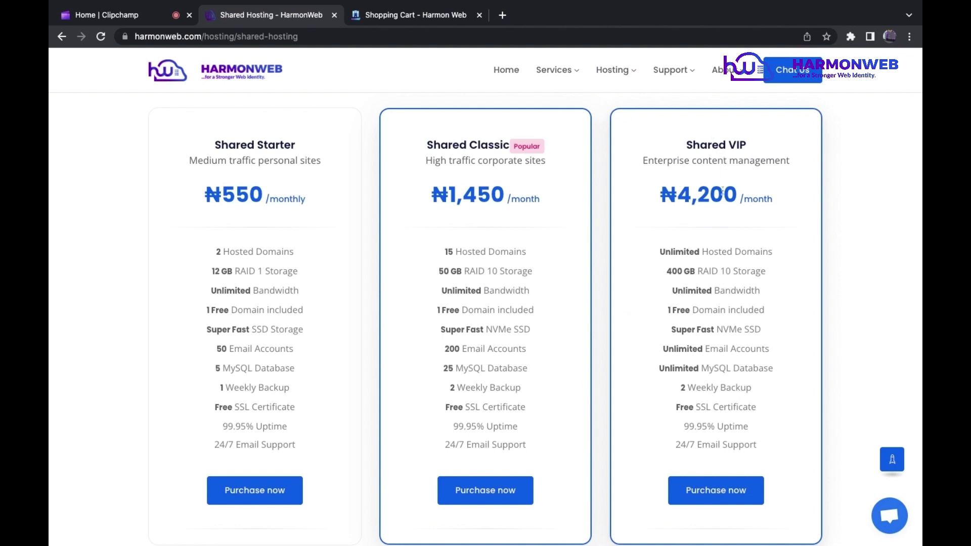
pyautogui.click(415, 15)
# Choose to use an existing domain with updated nameservers and try to submit yourdomain with the extension .com
pyautogui.scroll(-3, 519, 279)
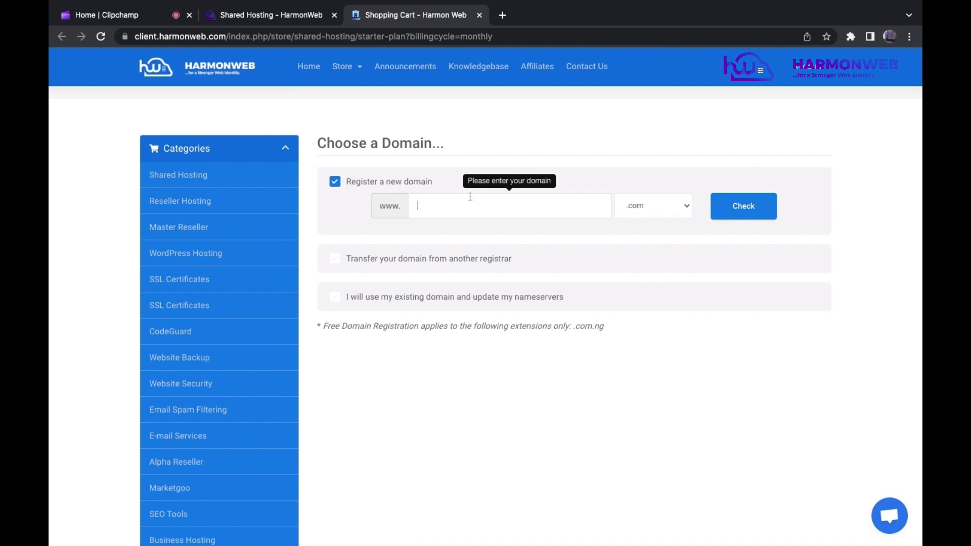
pyautogui.click(339, 262)
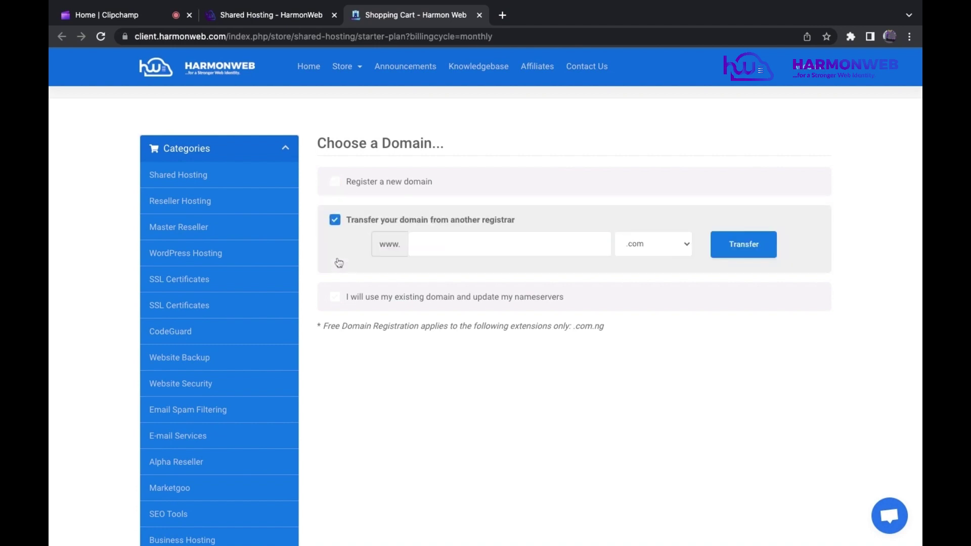
pyautogui.click(339, 302)
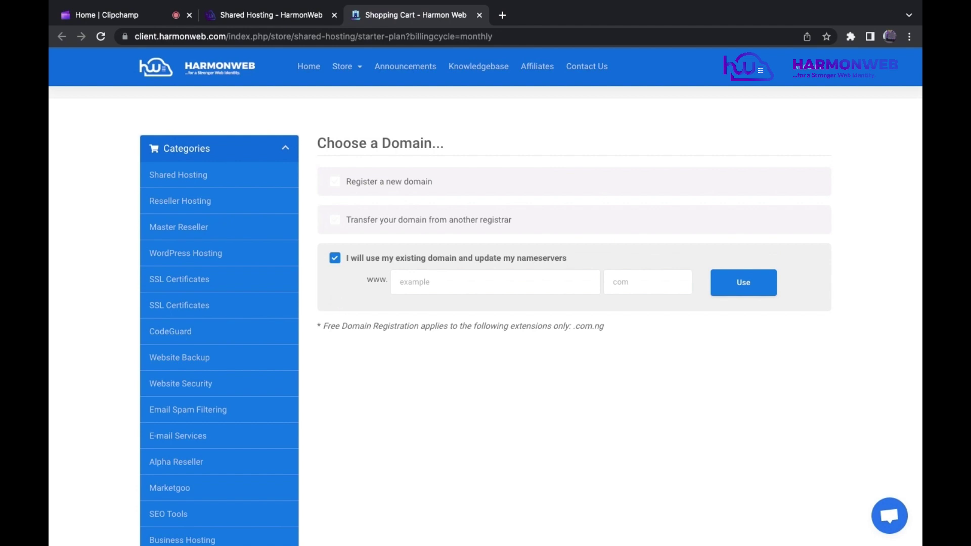
pyautogui.click(430, 290)
pyautogui.write('y')
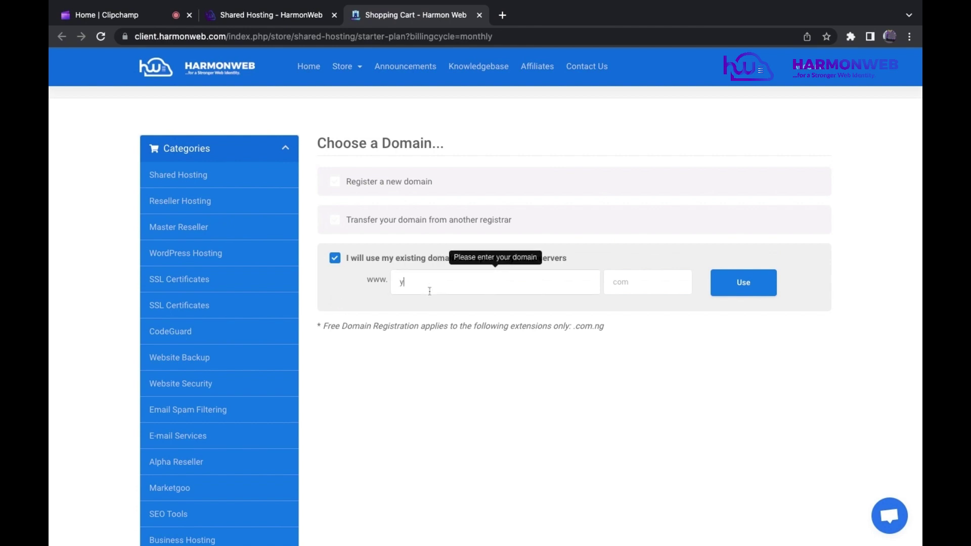
pyautogui.write('ourdomain')
pyautogui.click(637, 281)
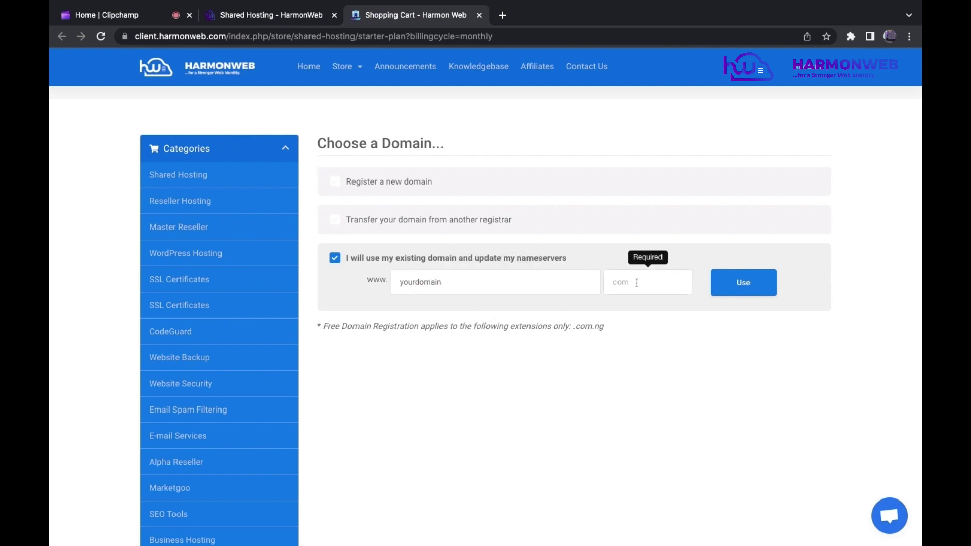
pyautogui.write('.com')
pyautogui.click(732, 295)
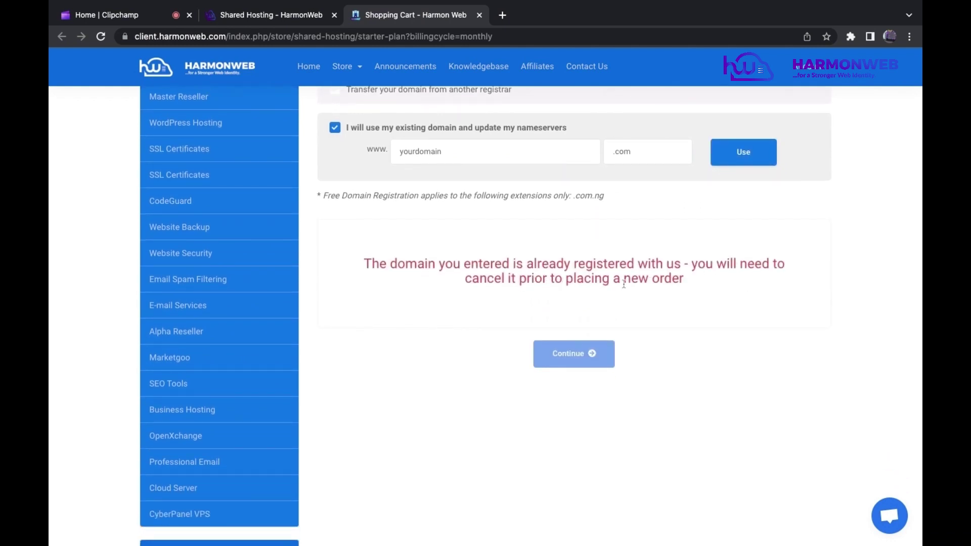
# Change the existing domain name to yourdomains and submit it for the hosting order
pyautogui.scroll(1, 624, 282)
pyautogui.click(514, 196)
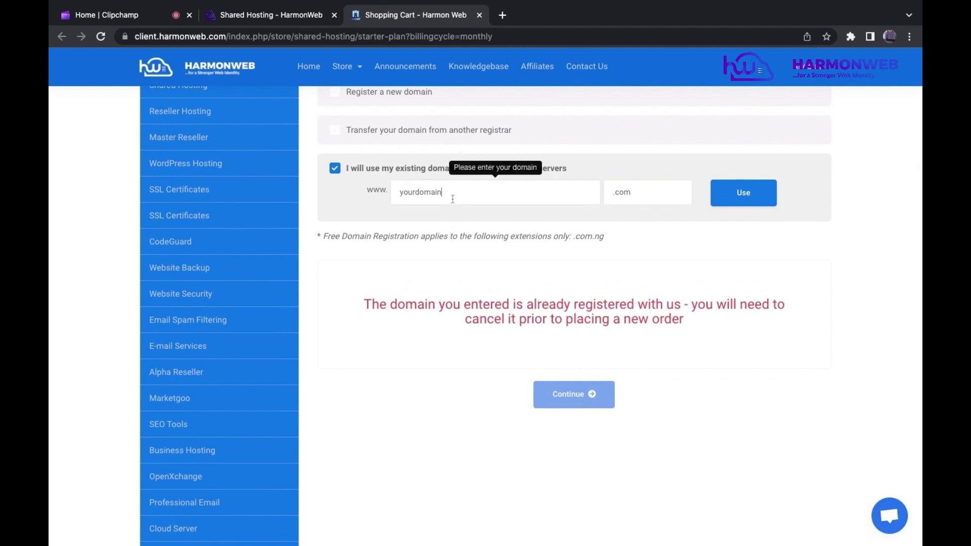
pyautogui.write('s')
pyautogui.click(738, 195)
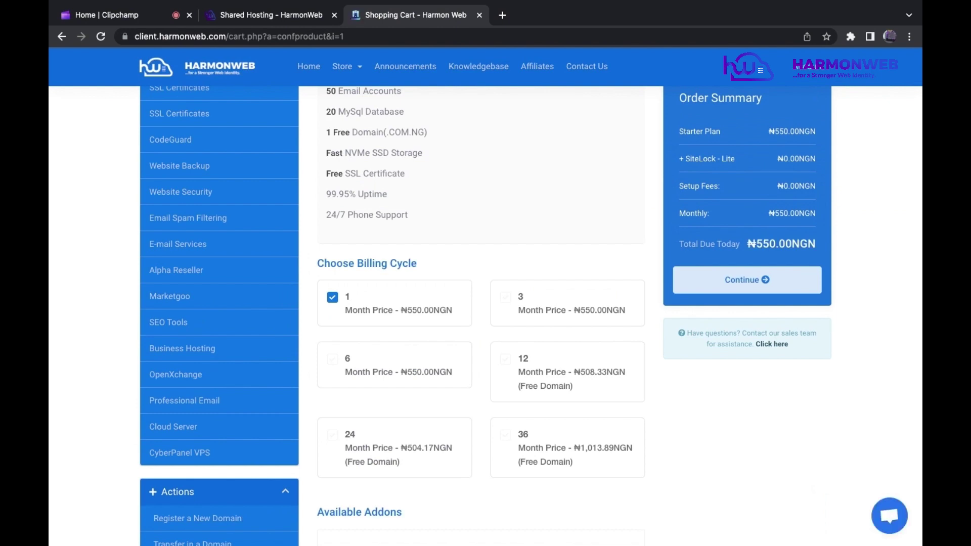
# Review the Starter Plan's features, billing cycles and addons, and continue the order with the 1-month cycle
pyautogui.scroll(7, 662, 179)
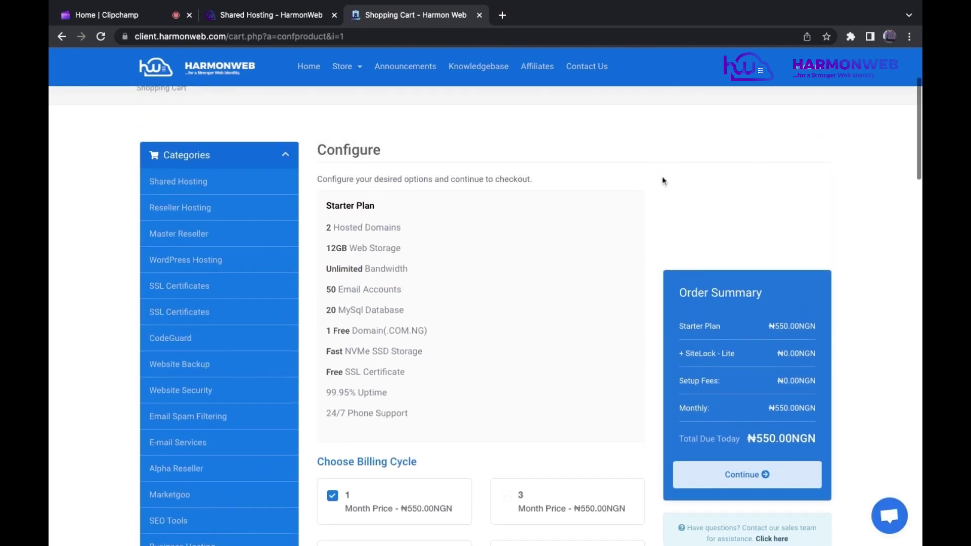
pyautogui.scroll(-4, 662, 178)
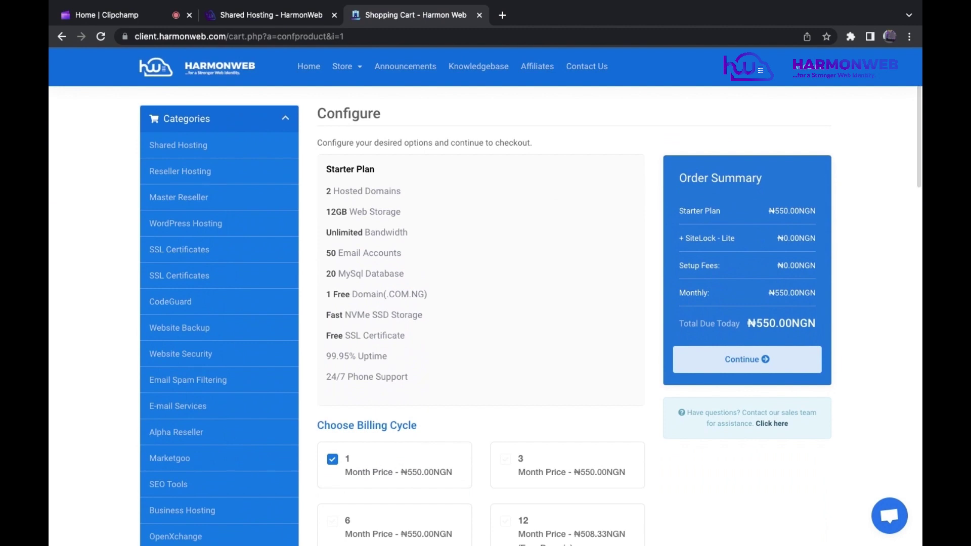
pyautogui.scroll(-4, 407, 259)
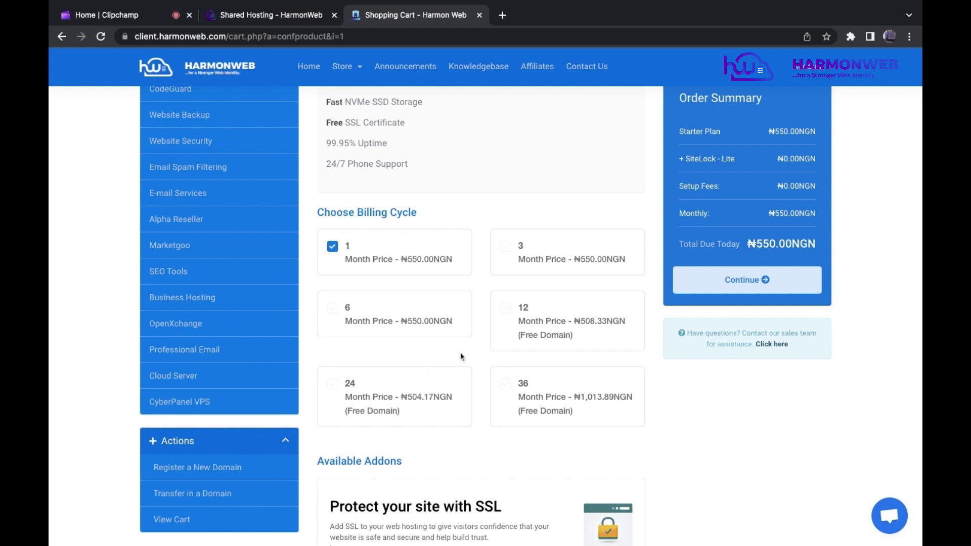
pyautogui.scroll(3, 460, 349)
pyautogui.scroll(-3, 461, 351)
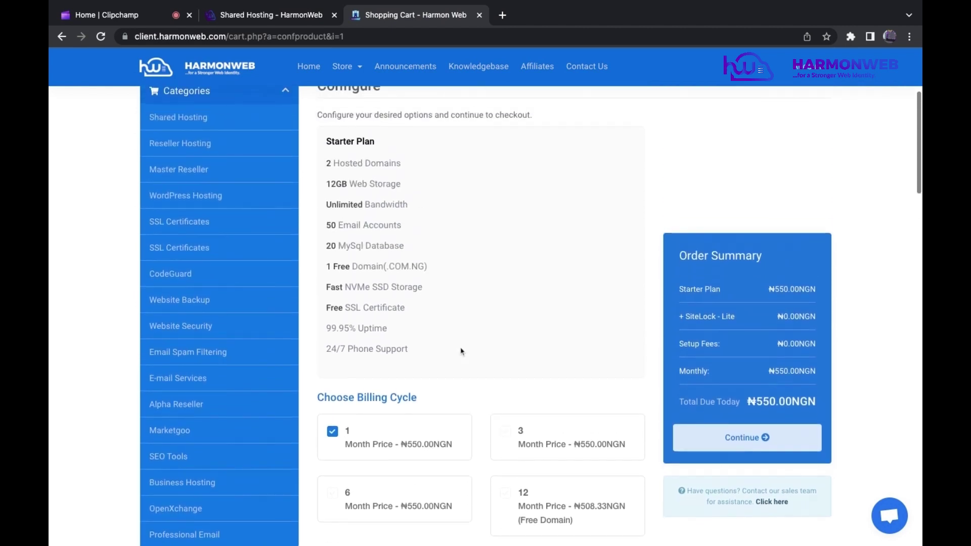
pyautogui.scroll(-2, 460, 351)
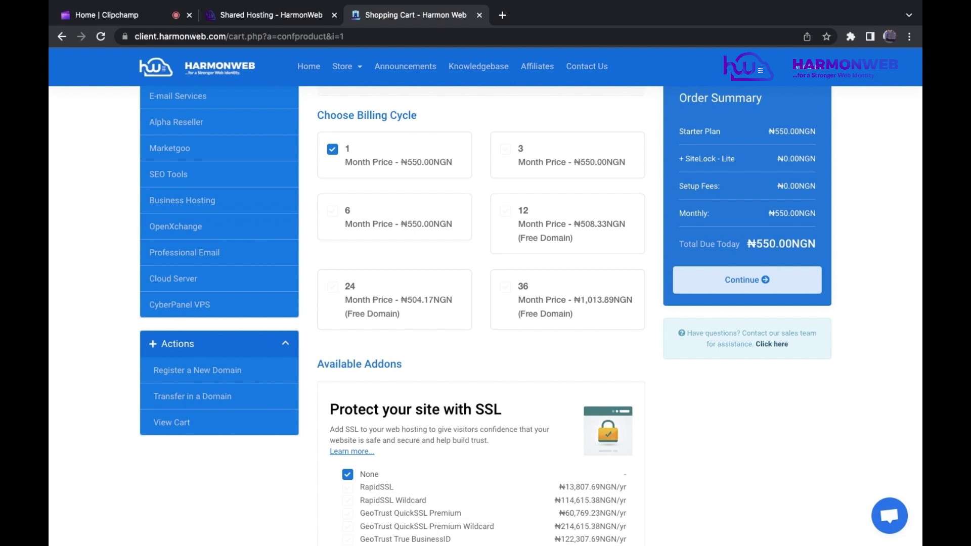
pyautogui.click(745, 275)
# Remove the Starter Plan for yourwebsite.com from the cart and look over the recommended extras
pyautogui.scroll(-2, 446, 340)
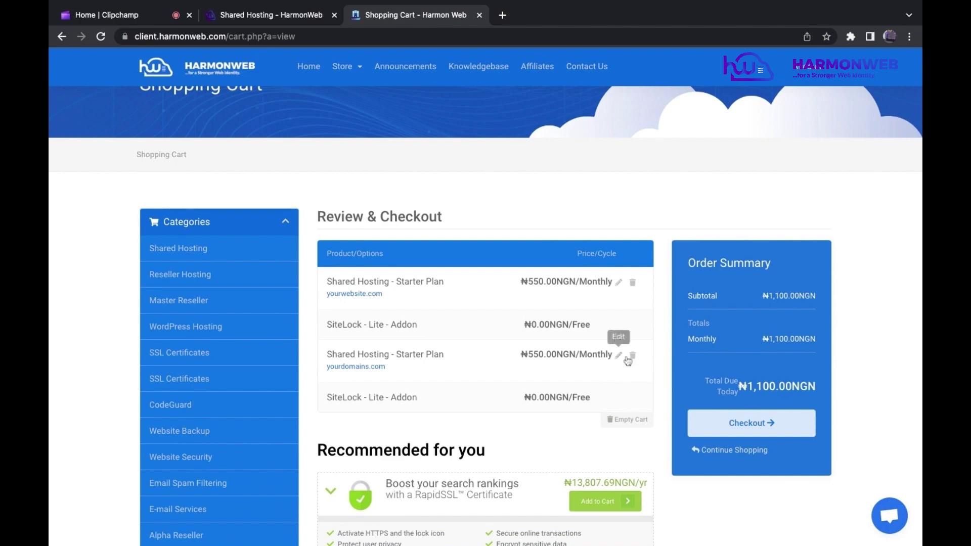
pyautogui.click(632, 284)
pyautogui.click(505, 368)
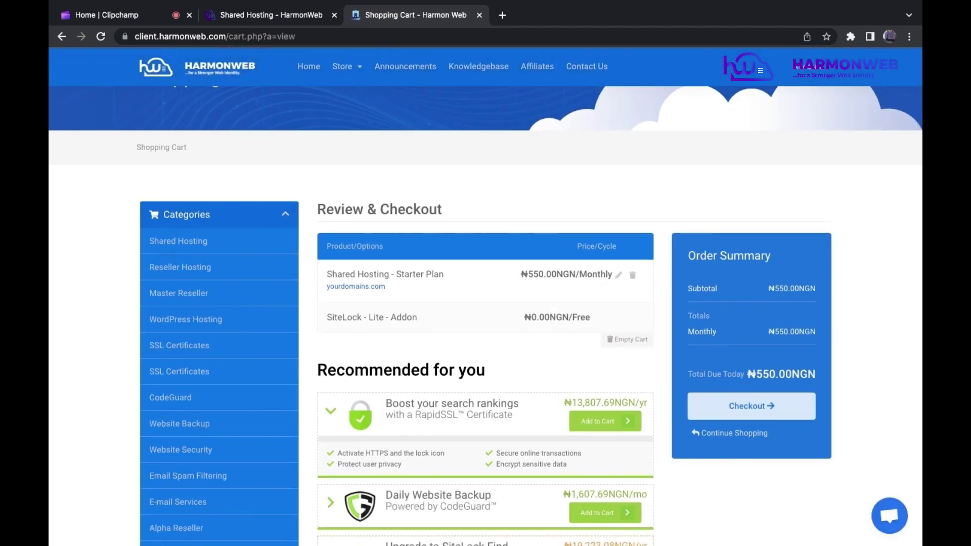
pyautogui.scroll(-8, 486, 315)
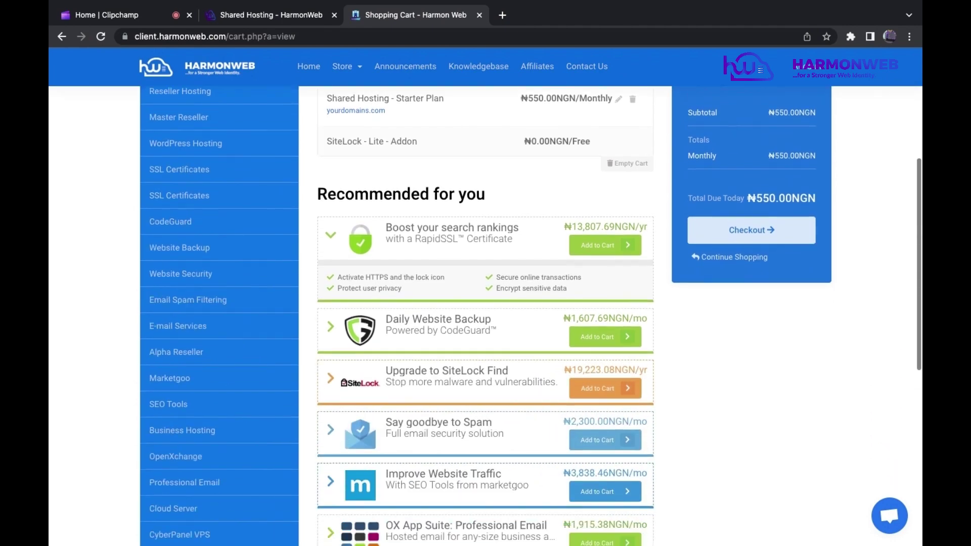
pyautogui.scroll(7, 485, 316)
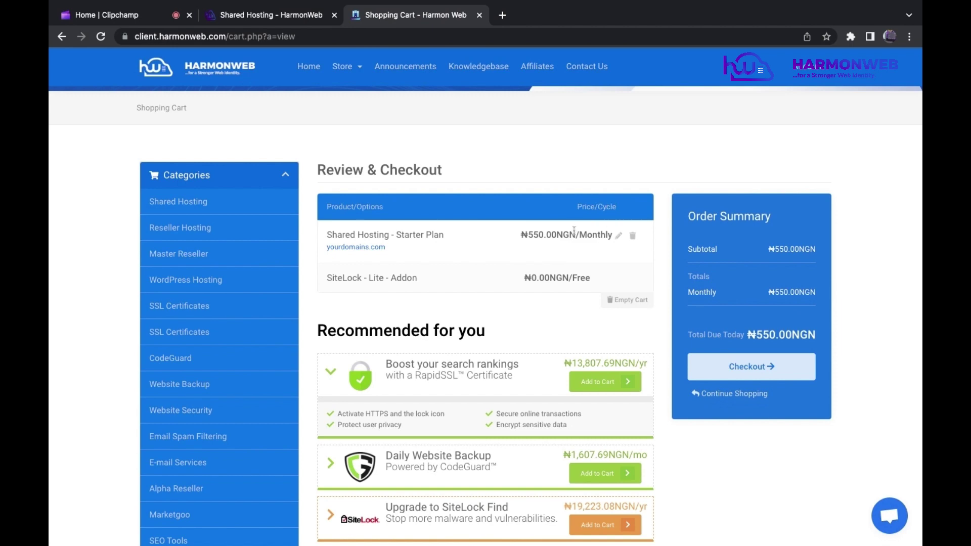
# Try to validate a promo code for the cart with the code field left empty
pyautogui.scroll(-10, 461, 230)
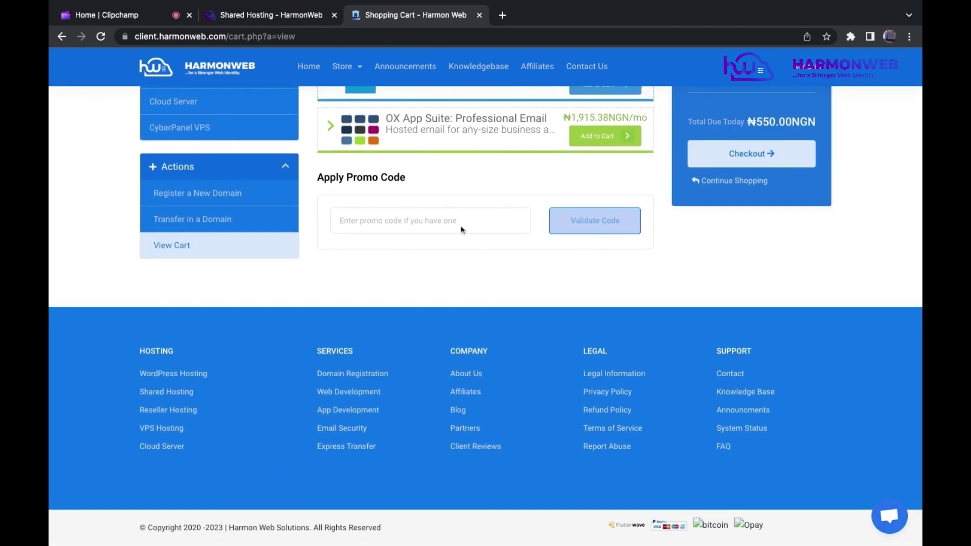
pyautogui.click(428, 231)
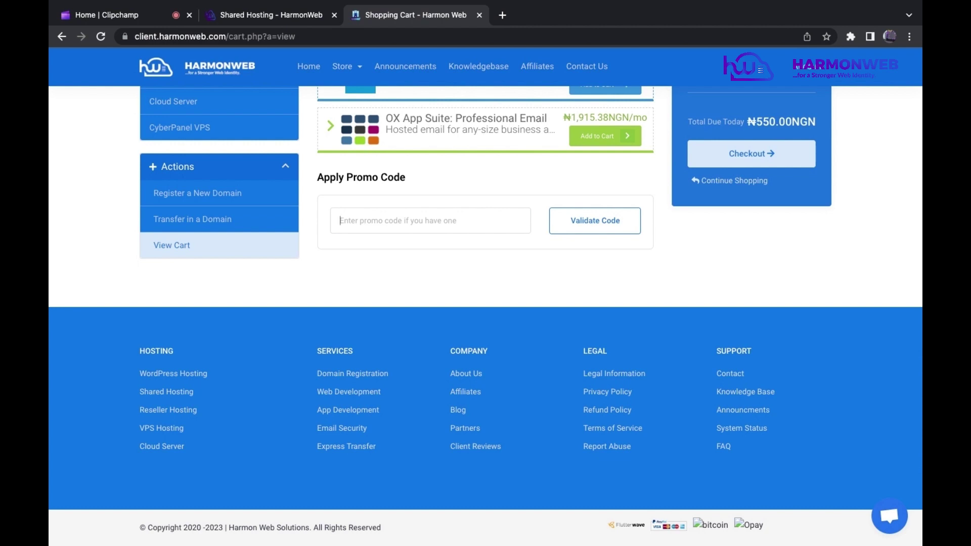
pyautogui.click(408, 228)
pyautogui.click(587, 223)
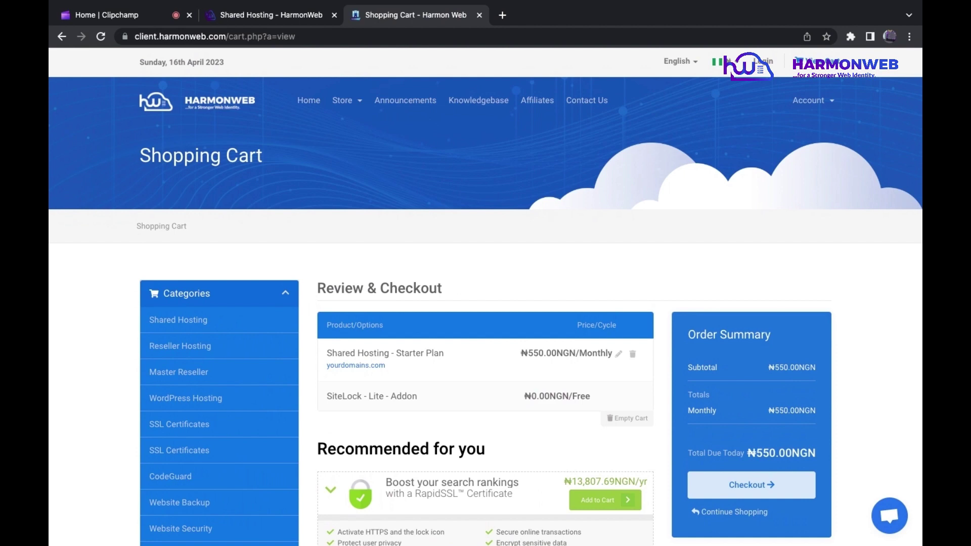
# Compare the free domain offer across the Shared Starter, Shared Classic and Shared VIP plans on the shared hosting page
pyautogui.scroll(-7, 426, 95)
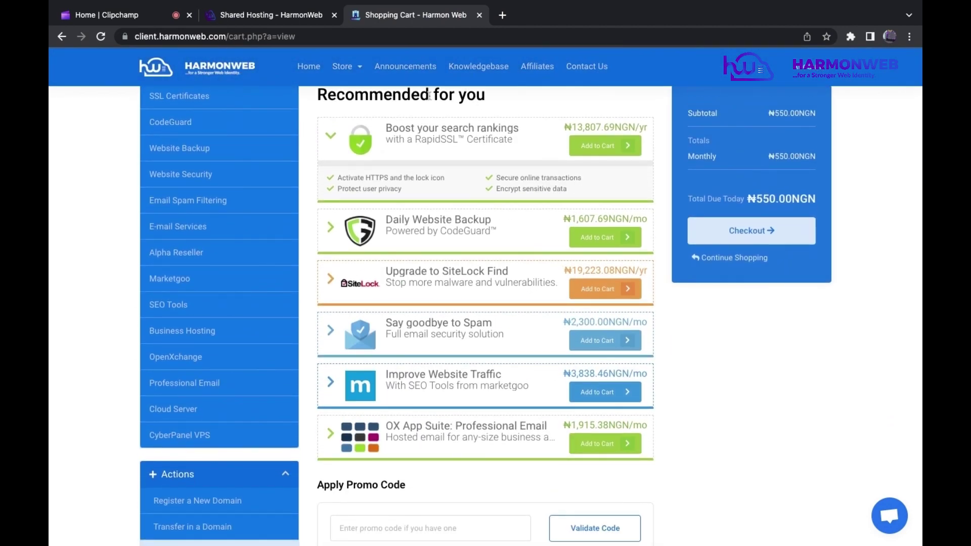
pyautogui.click(283, 20)
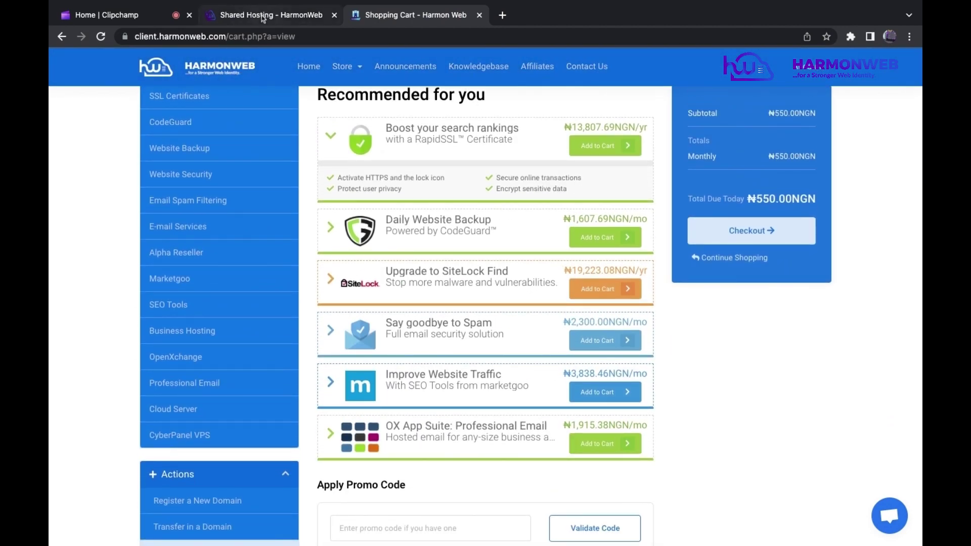
pyautogui.click(443, 293)
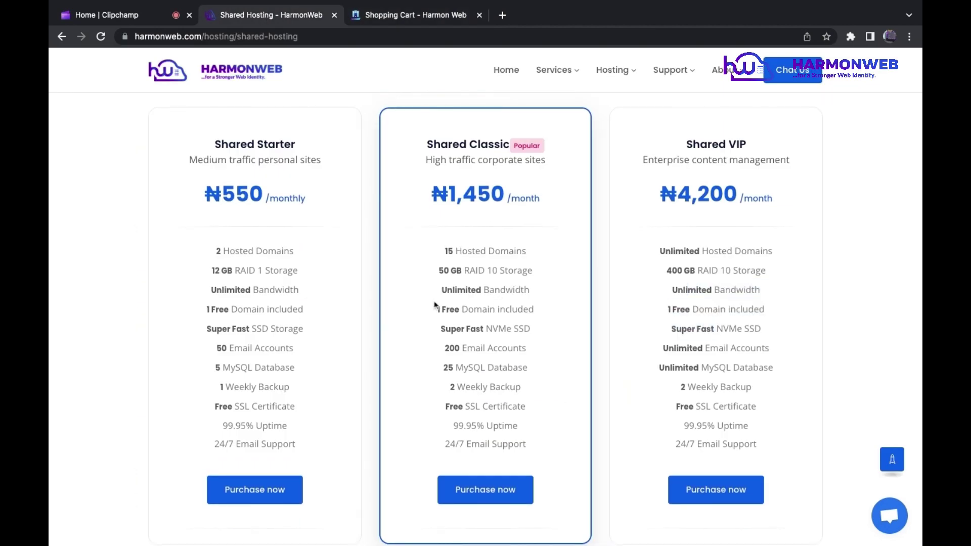
pyautogui.moveTo(437, 308); pyautogui.dragTo(504, 319)
pyautogui.moveTo(206, 306); pyautogui.dragTo(304, 332)
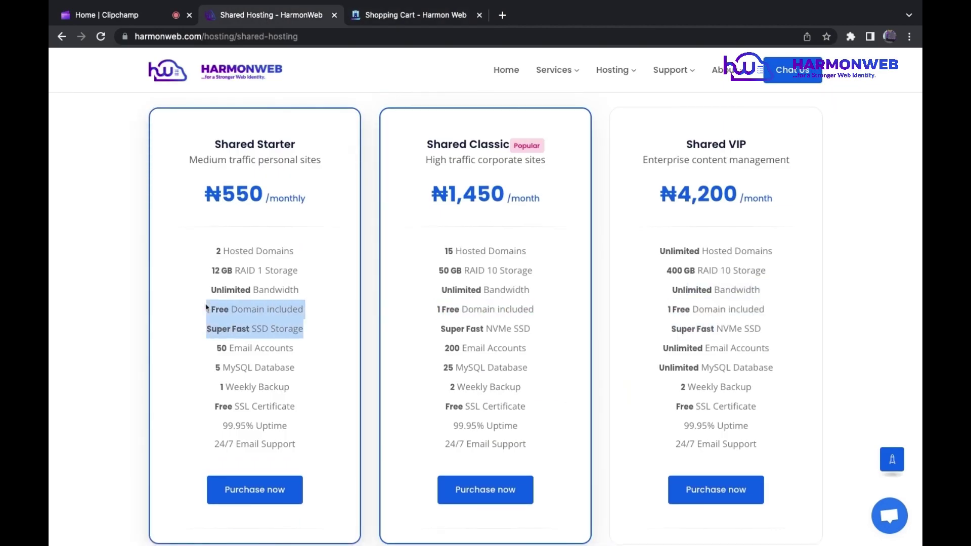
pyautogui.moveTo(672, 307); pyautogui.dragTo(761, 334)
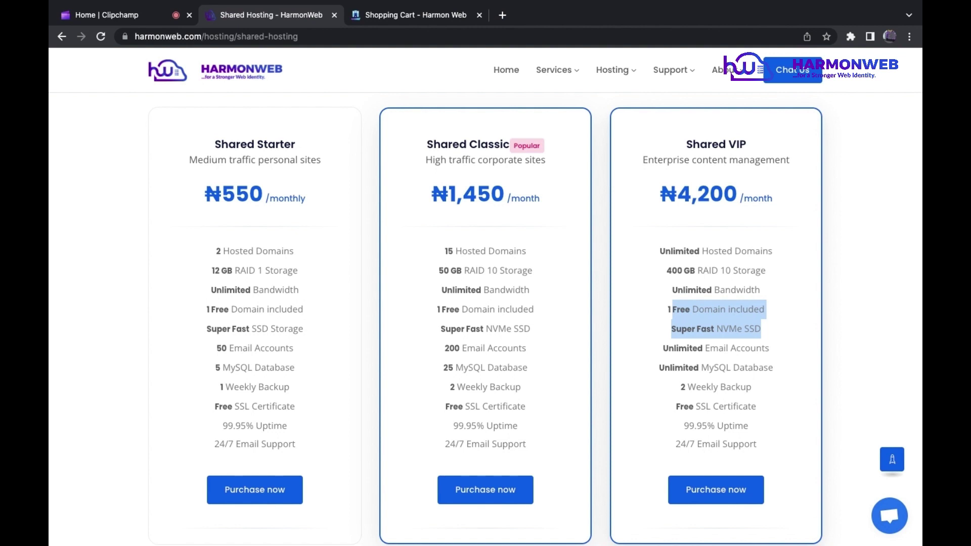
pyautogui.moveTo(523, 306); pyautogui.dragTo(514, 306)
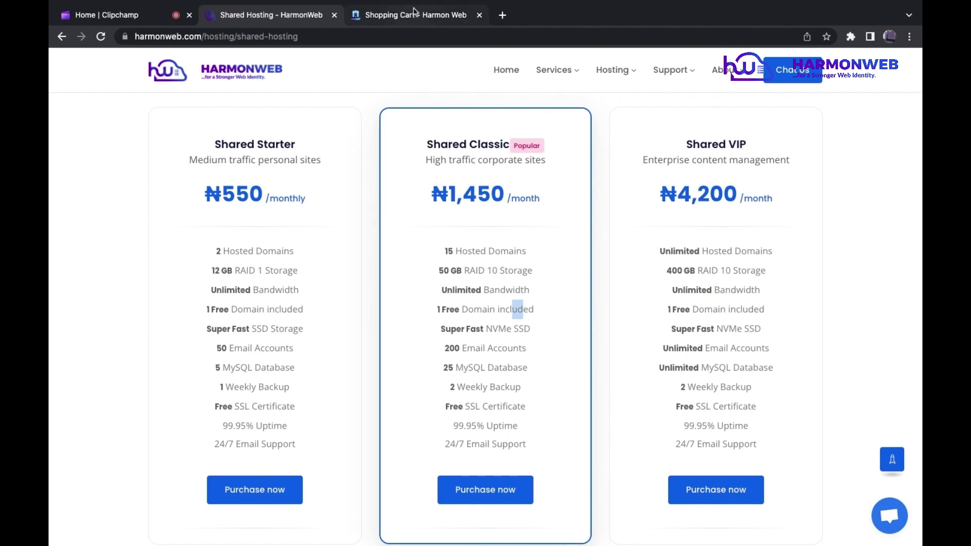
pyautogui.moveTo(509, 308); pyautogui.dragTo(451, 313)
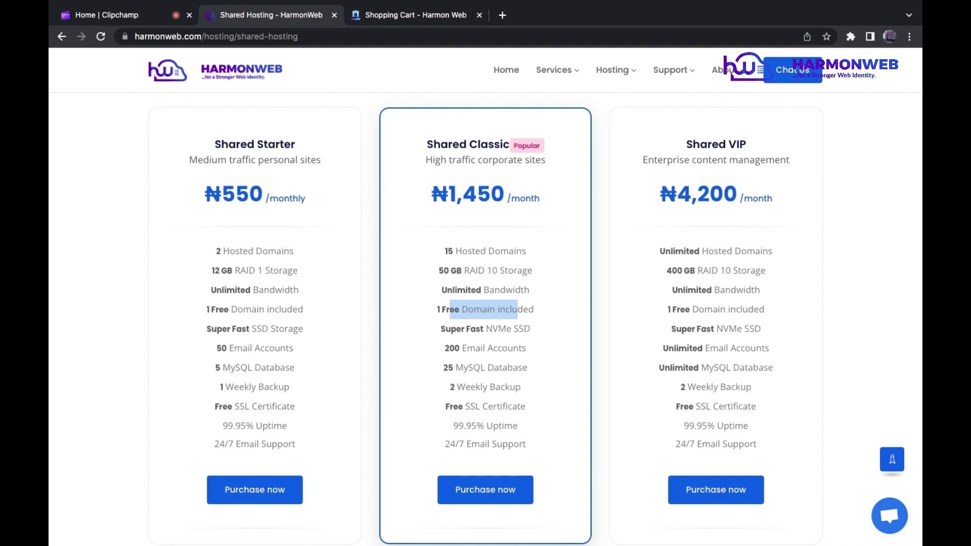
# Return to the shopping cart and proceed to checkout with the Starter Plan order
pyautogui.click(405, 17)
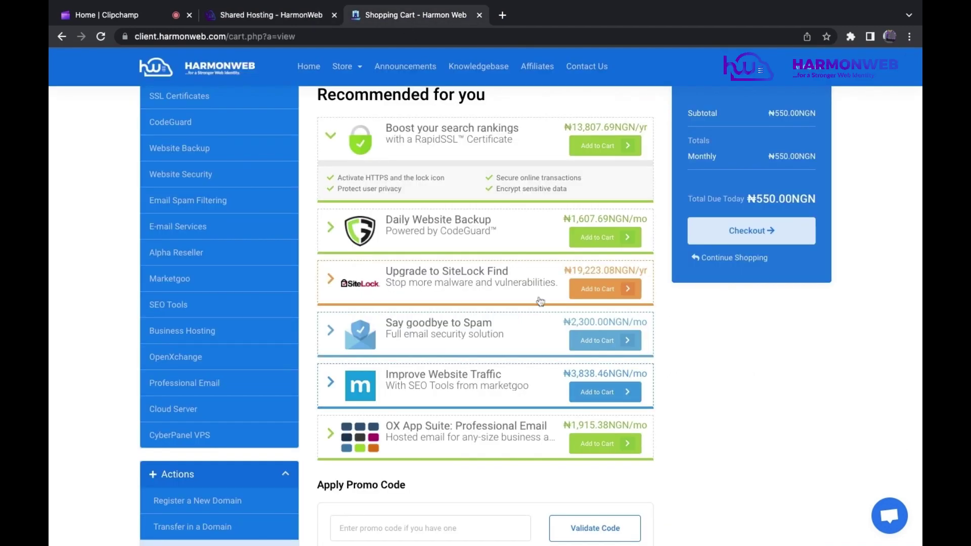
pyautogui.click(738, 239)
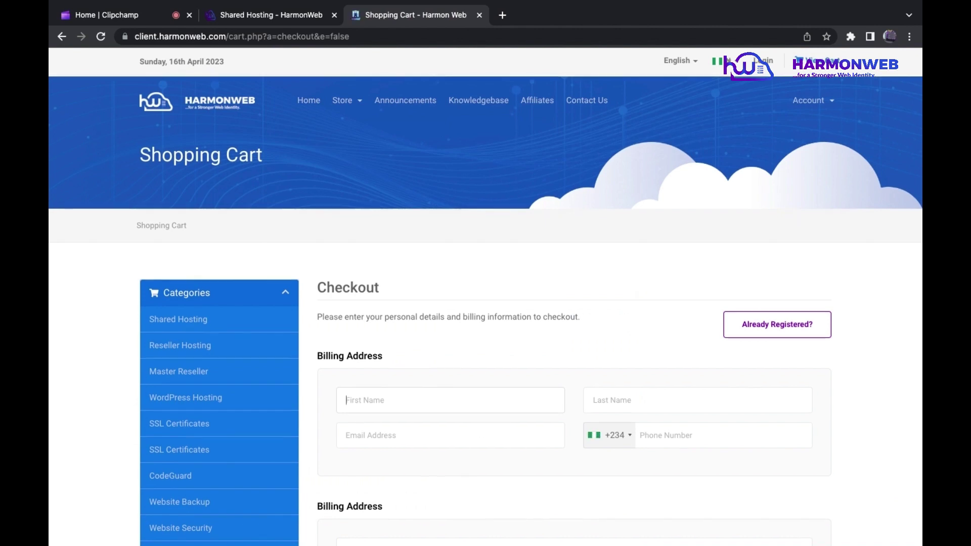
# Switch the checkout to the existing customer login and return it to creating a new account
pyautogui.scroll(-2, 486, 303)
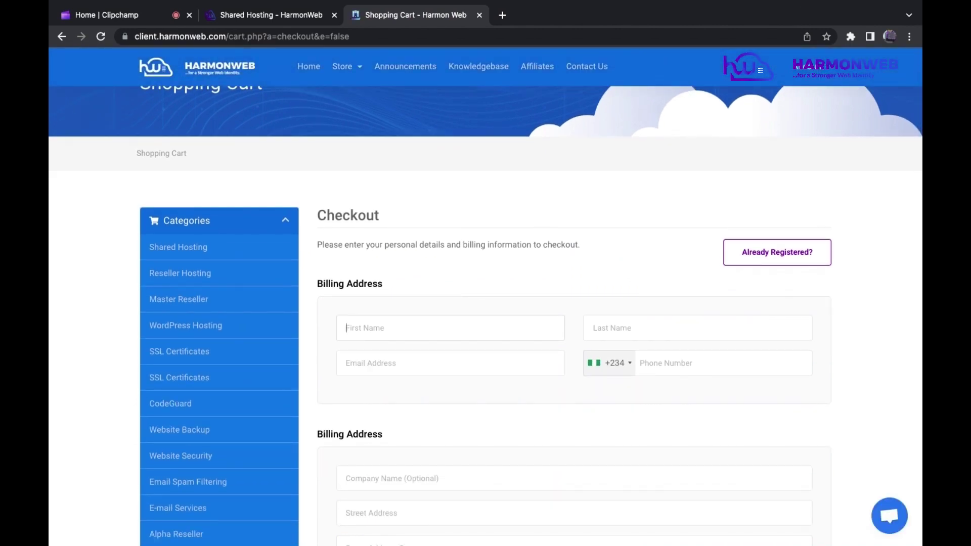
pyautogui.click(777, 252)
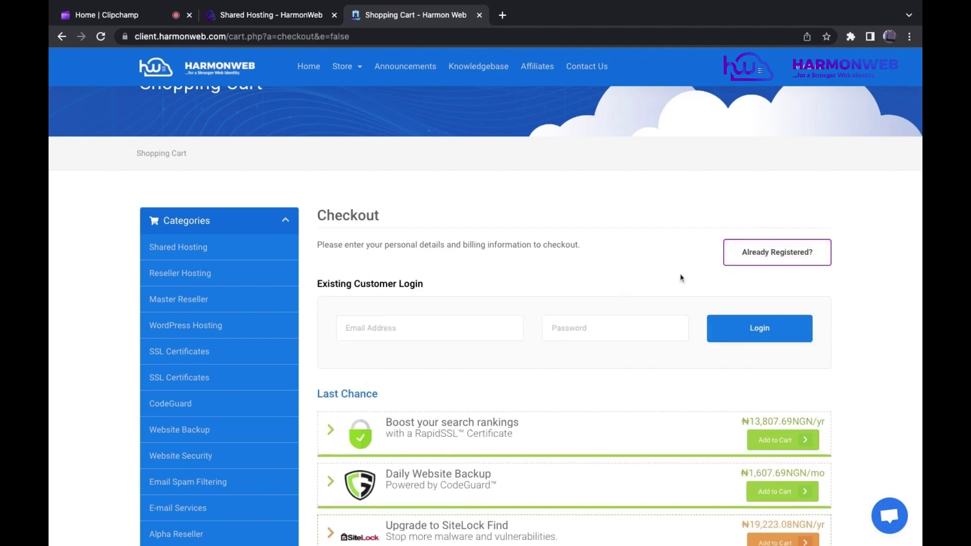
pyautogui.scroll(-1, 814, 254)
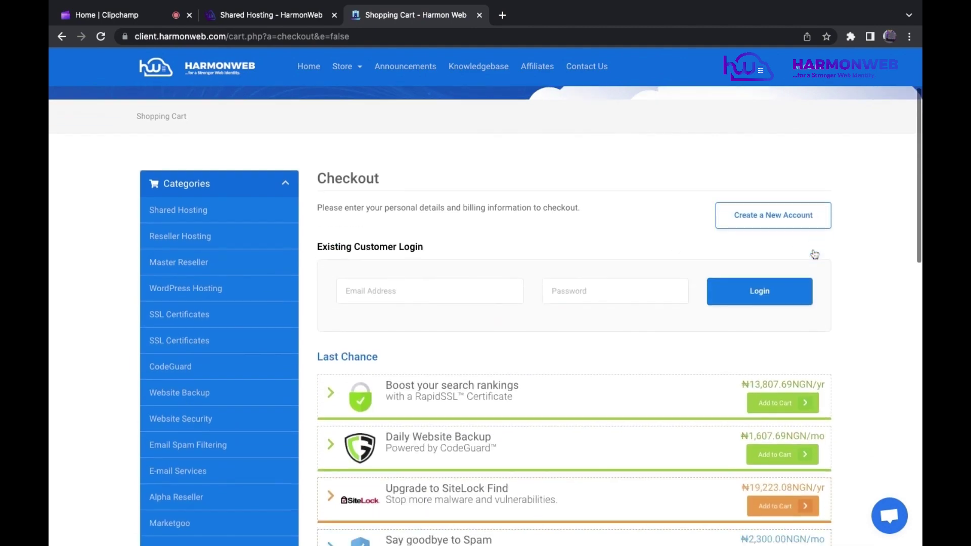
pyautogui.scroll(-15, 814, 254)
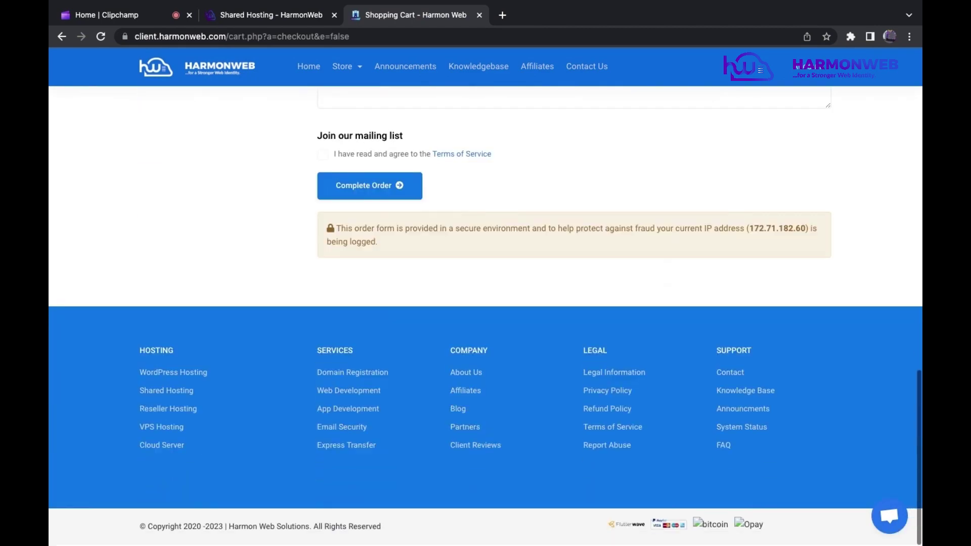
pyautogui.scroll(20, 785, 333)
pyautogui.click(785, 332)
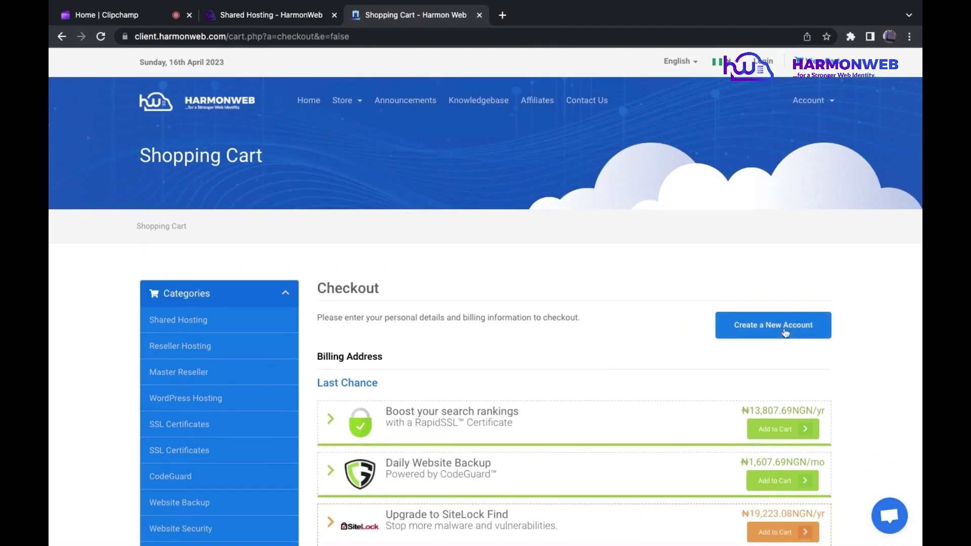
# Examine the personal details, billing address, additional information and account security fields of the new customer form
pyautogui.scroll(-5, 785, 333)
pyautogui.scroll(2, 572, 217)
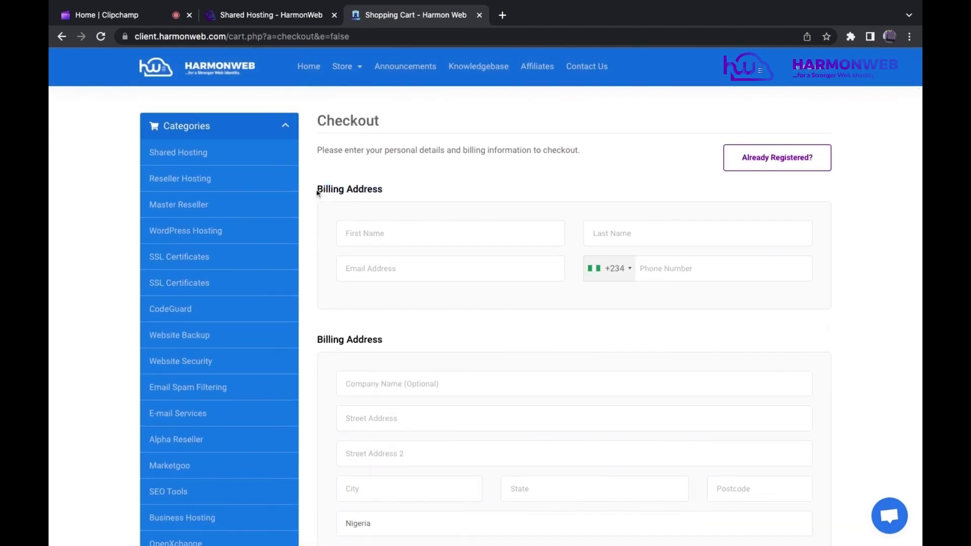
pyautogui.scroll(-2, 317, 192)
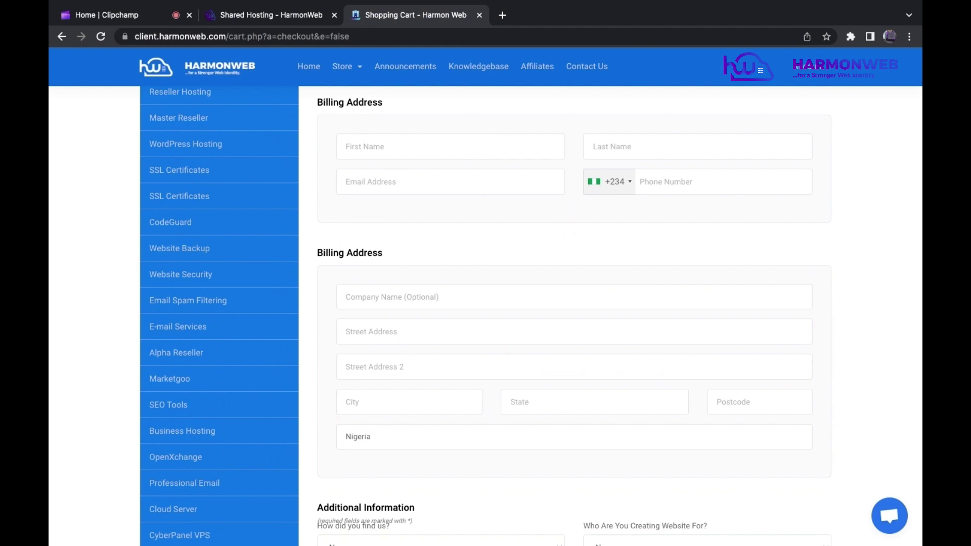
pyautogui.click(382, 151)
pyautogui.scroll(-2, 381, 152)
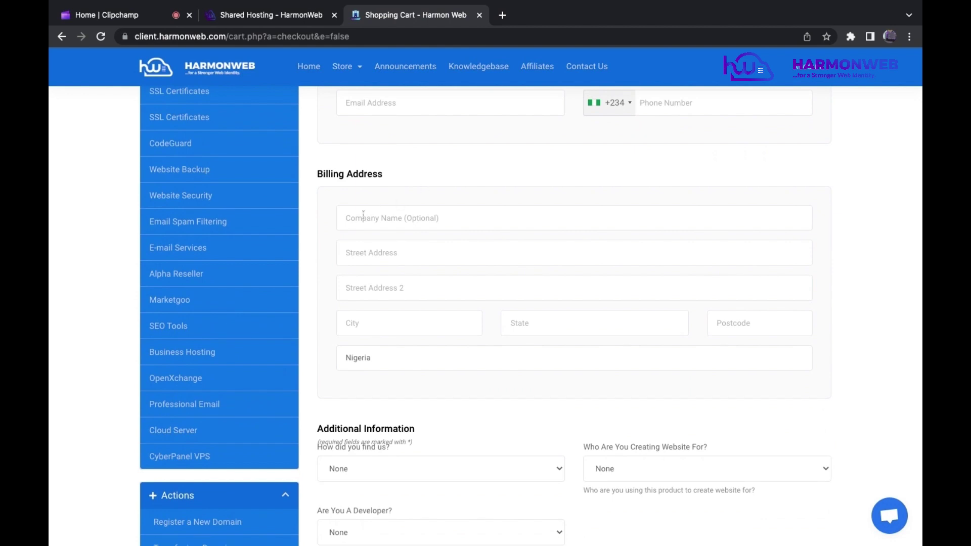
pyautogui.click(343, 221)
pyautogui.scroll(-1, 343, 220)
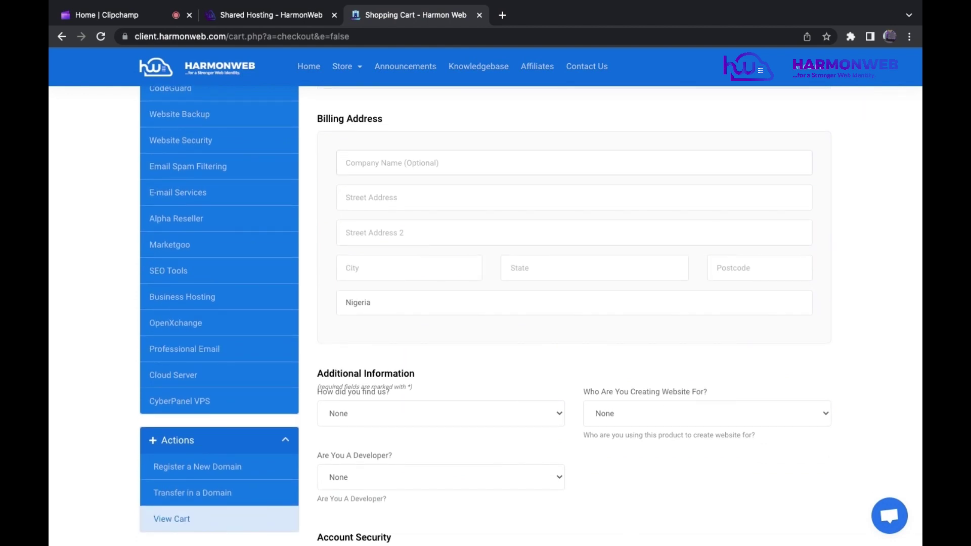
pyautogui.scroll(-4, 531, 317)
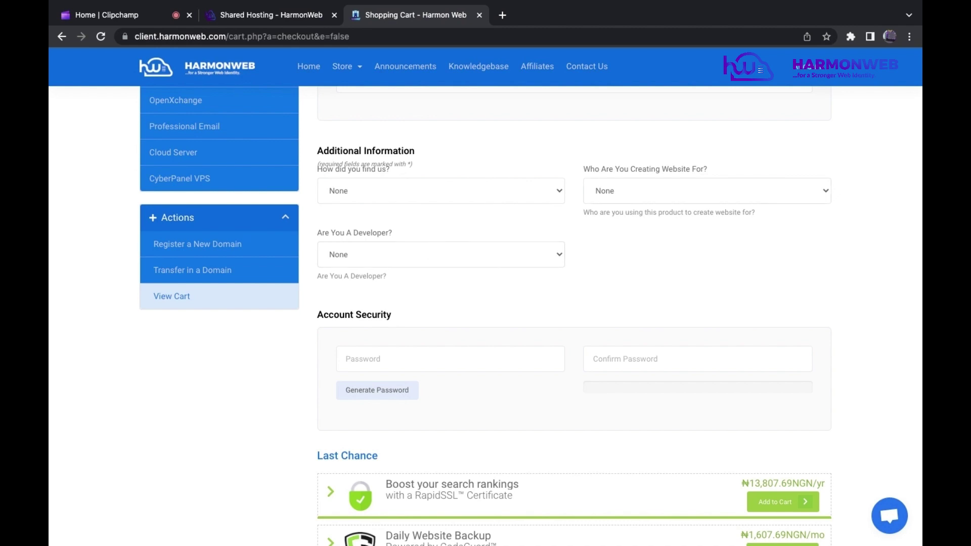
pyautogui.scroll(-2, 524, 357)
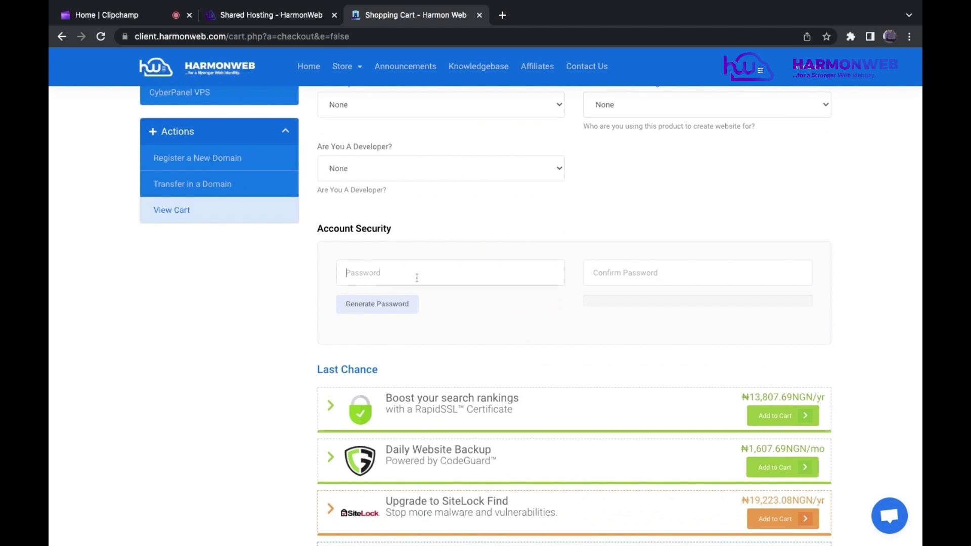
pyautogui.scroll(-13, 417, 278)
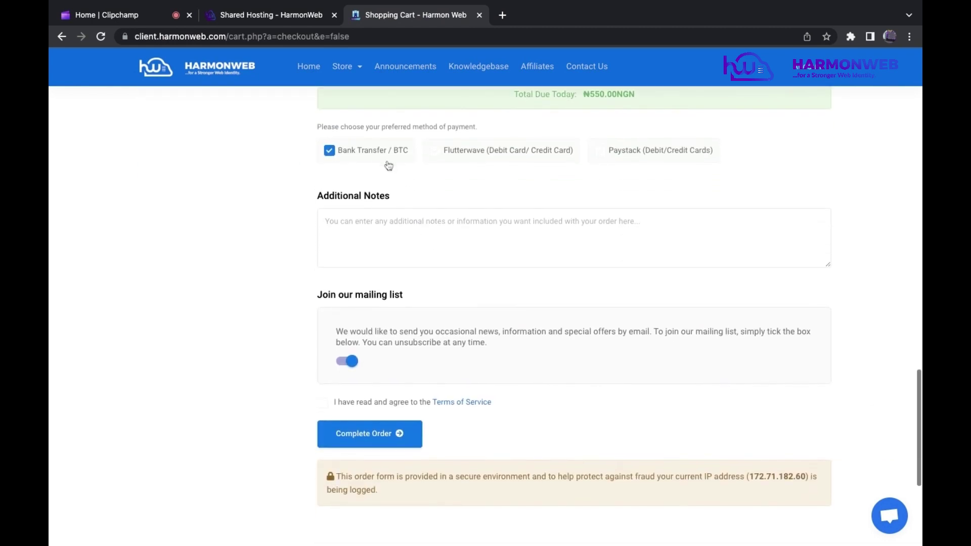
# Try the Flutterwave and Paystack payment methods and settle on Bank Transfer / BTC
pyautogui.scroll(3, 433, 194)
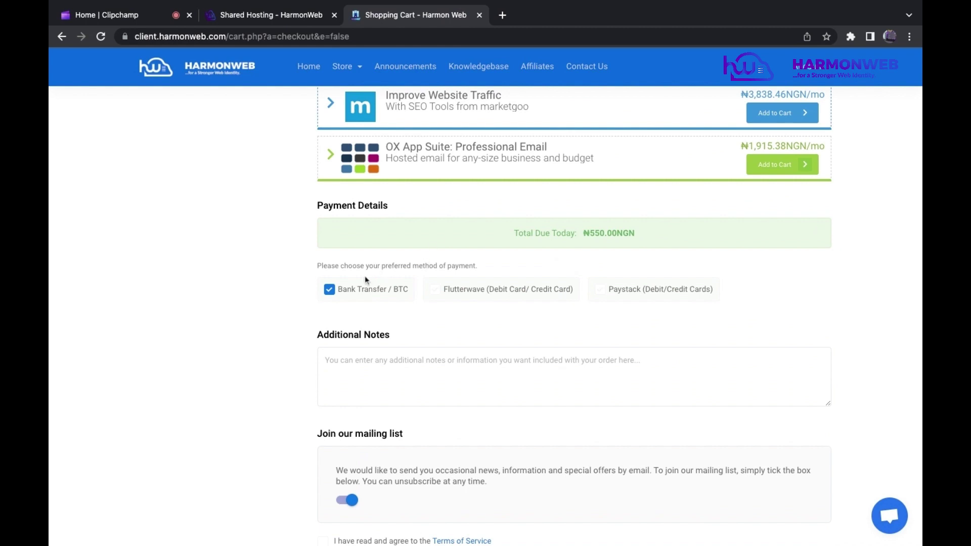
pyautogui.click(329, 291)
pyautogui.click(498, 287)
pyautogui.click(618, 291)
# Go to the order's additional notes, leave them empty and agree to the Terms of Service
pyautogui.scroll(-2, 627, 298)
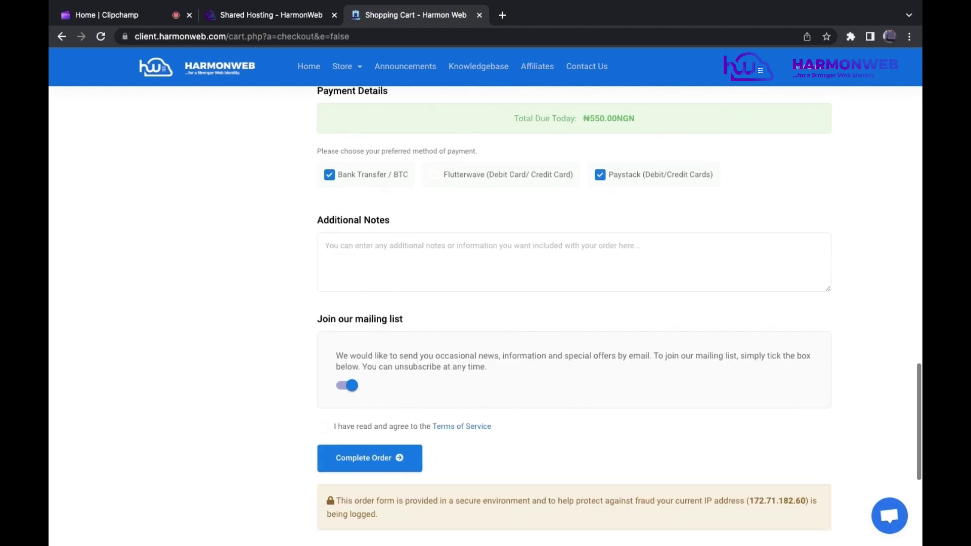
pyautogui.click(447, 250)
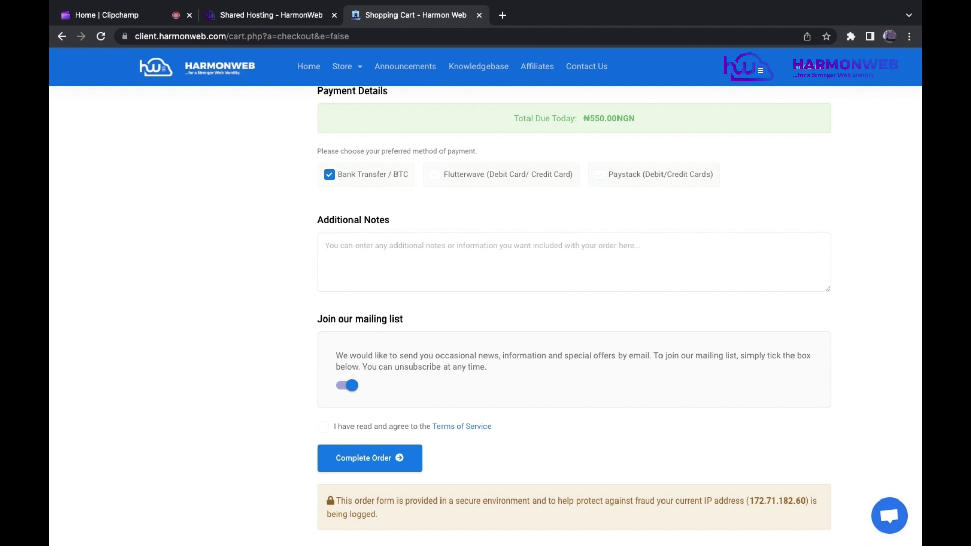
pyautogui.scroll(-3, 485, 303)
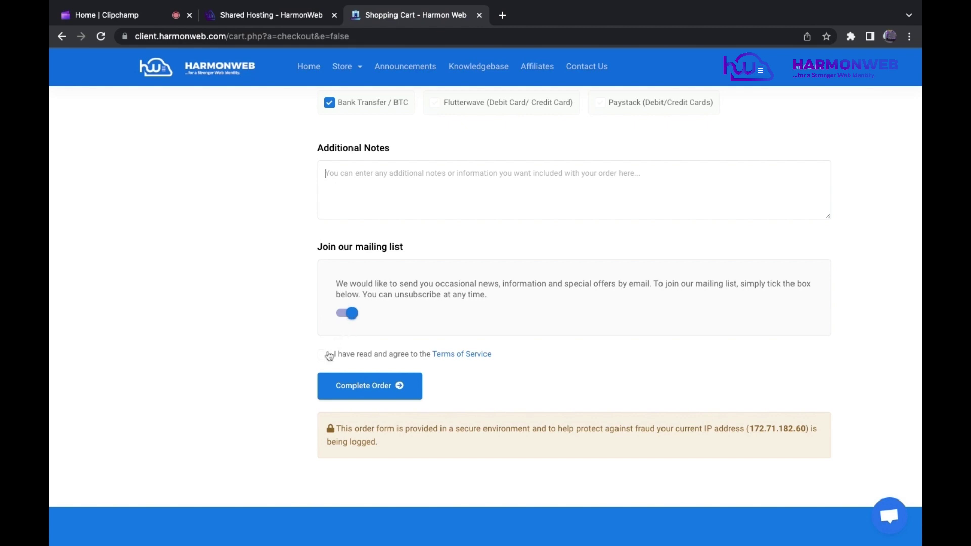
pyautogui.click(327, 356)
# Open the Terms of Service, read through the customer agreement, WHOIS and spam sections, and return to the checkout
pyautogui.click(467, 356)
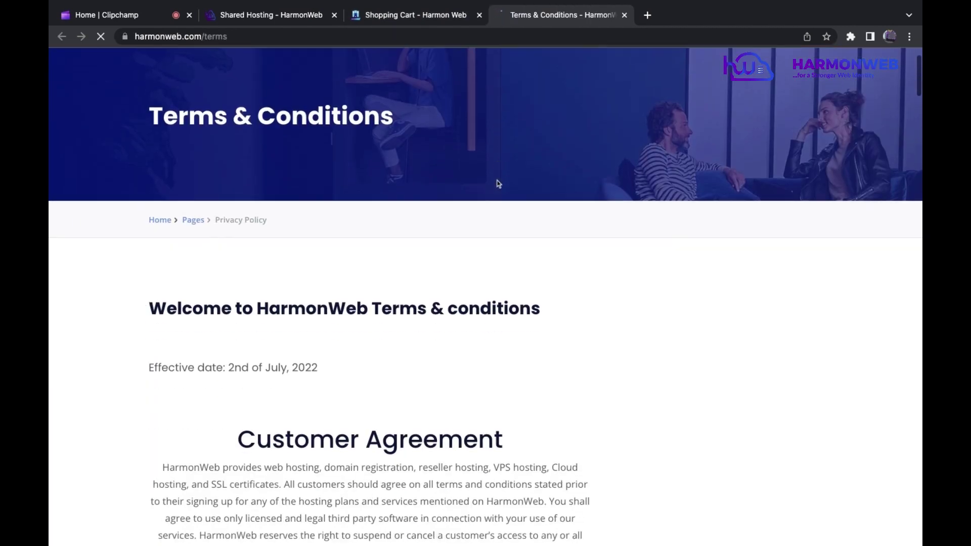
pyautogui.scroll(-7, 498, 184)
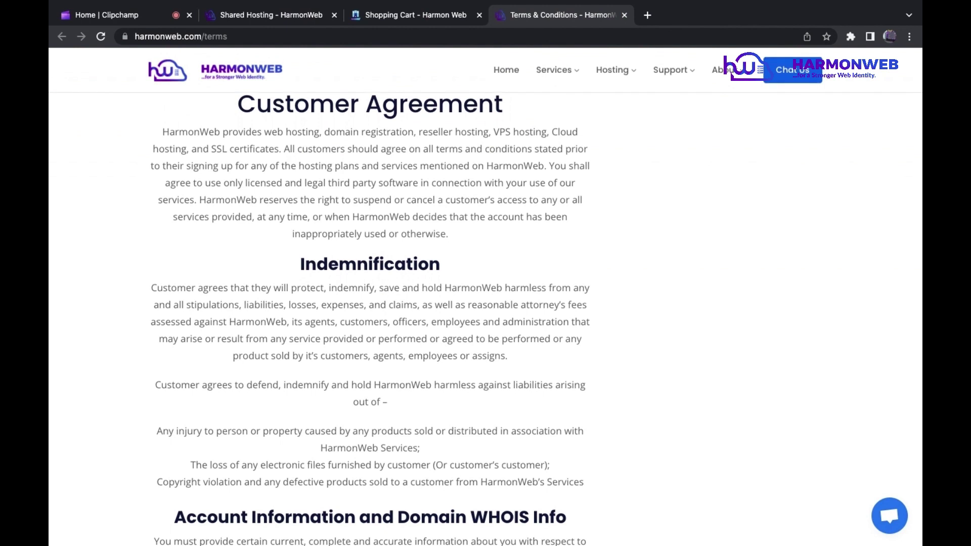
pyautogui.scroll(-4, 485, 313)
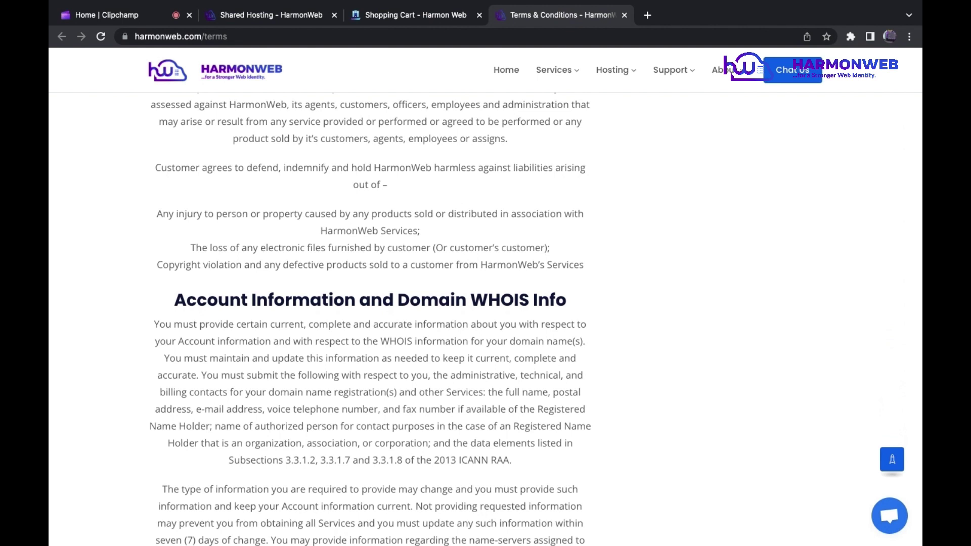
pyautogui.scroll(-3, 486, 319)
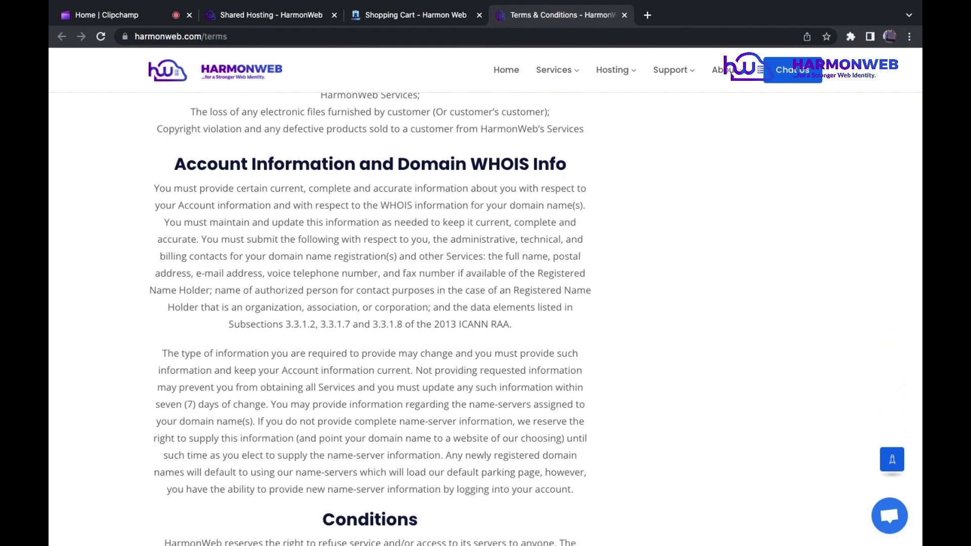
pyautogui.scroll(-10, 370, 319)
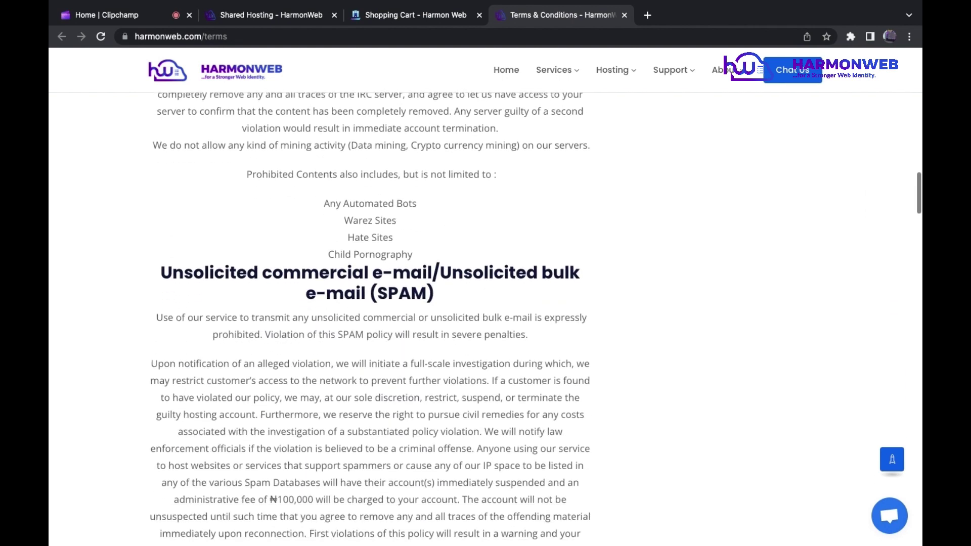
pyautogui.click(625, 15)
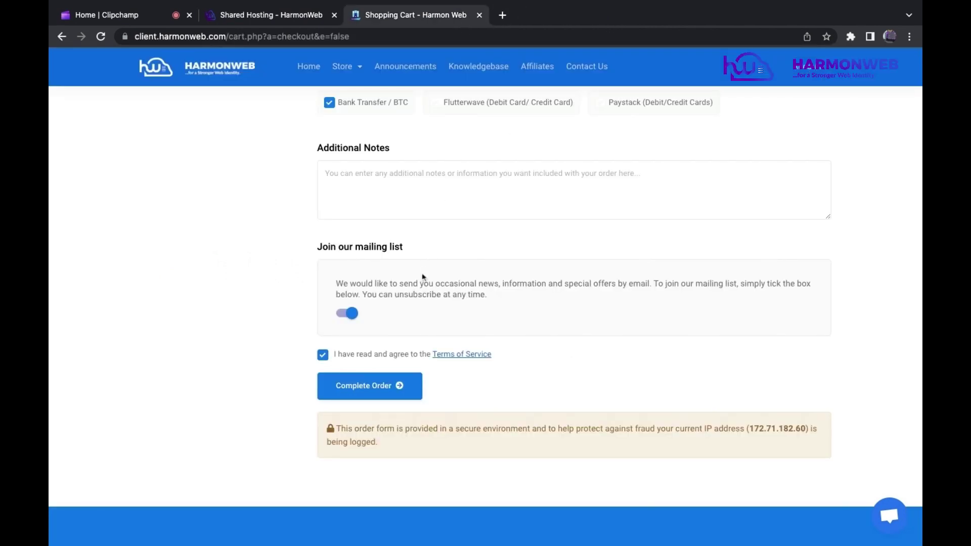
# Try to complete the order with the customer details left blank
pyautogui.click(401, 384)
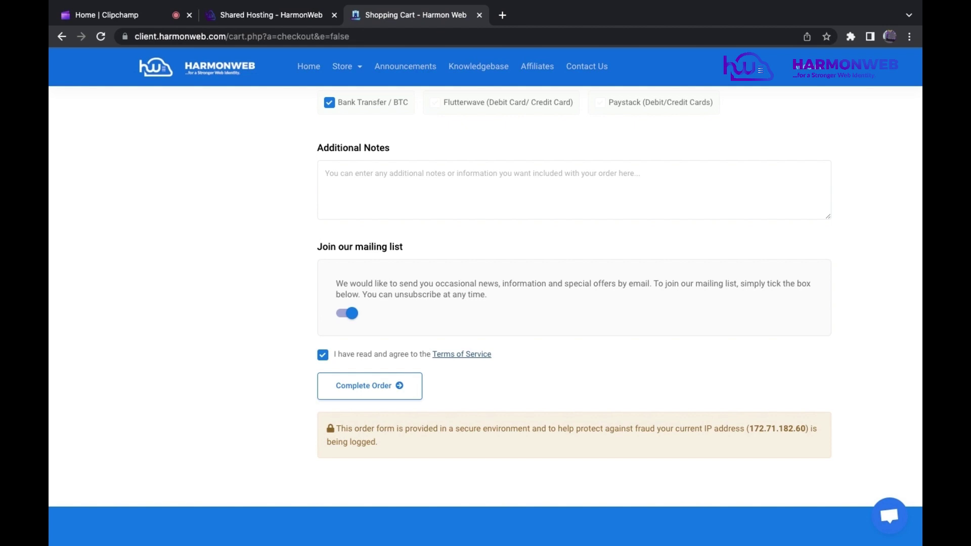
pyautogui.click(412, 379)
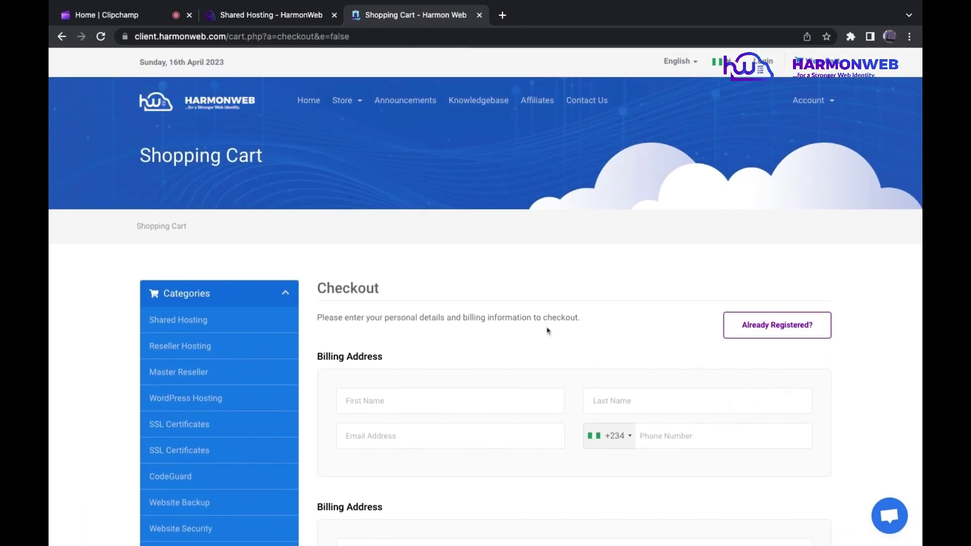